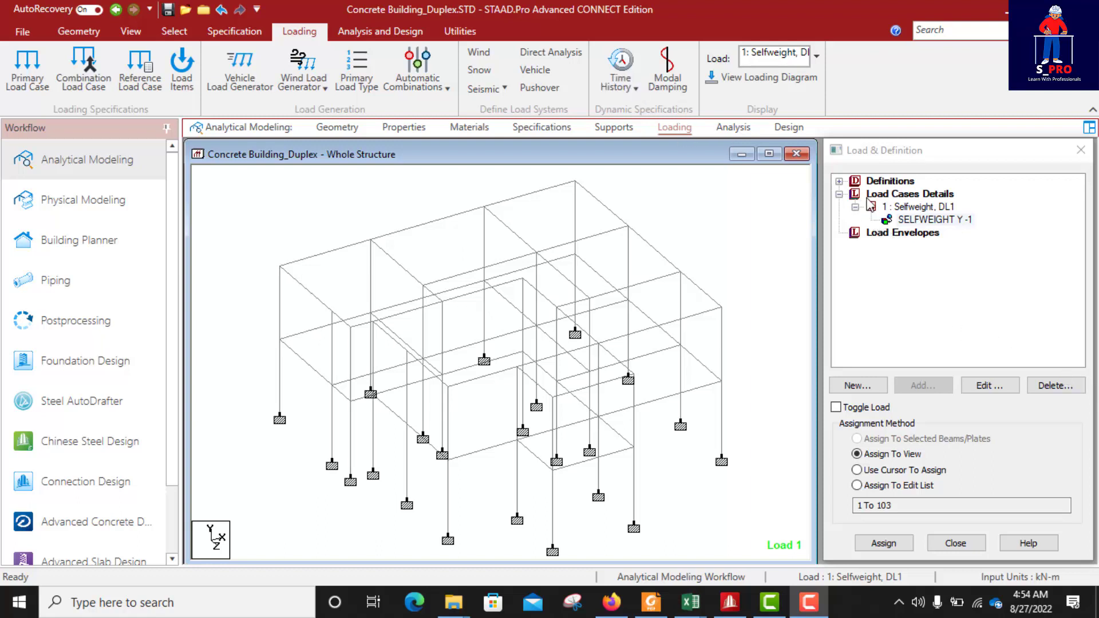
- Add a Dead load case titled 'Slab Dead Load, DL2' from Load Cases Details
click(858, 194)
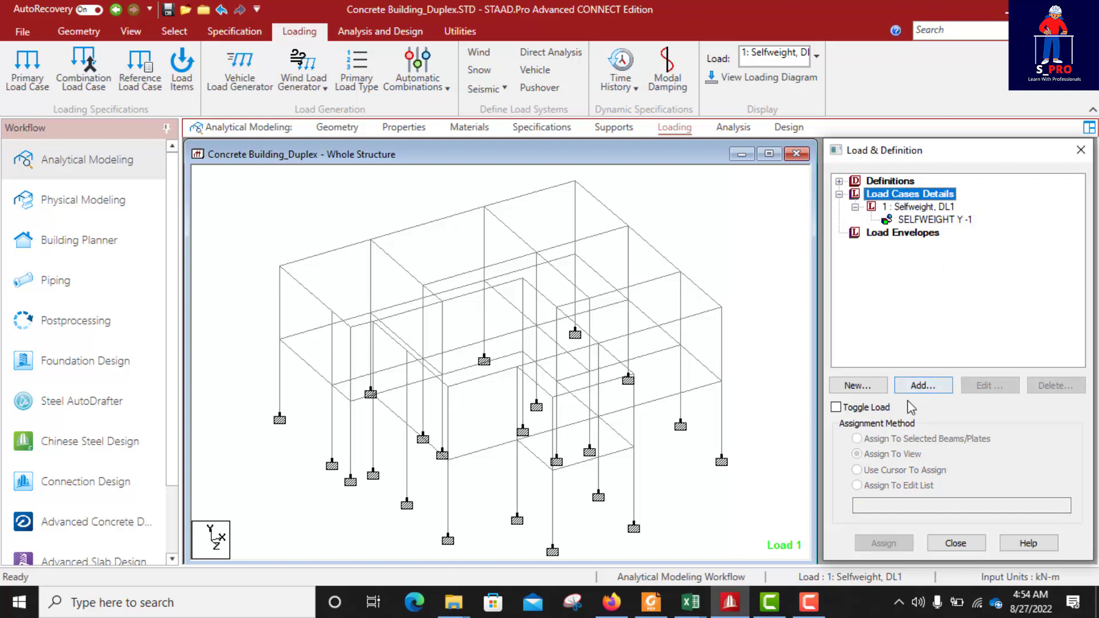
click(923, 390)
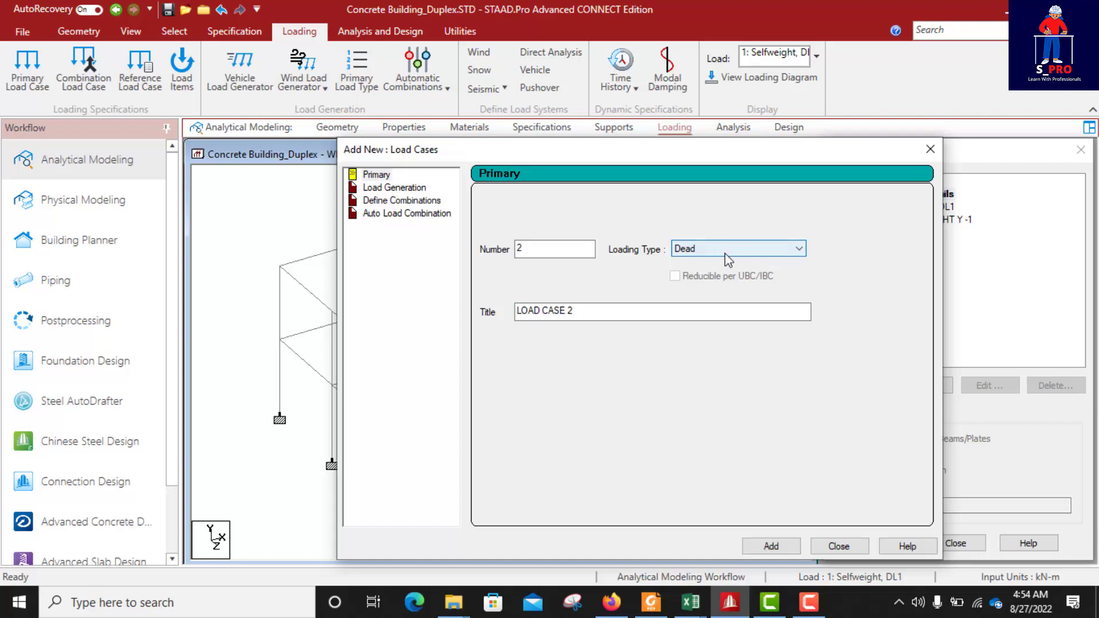
drag(579, 311, 503, 315)
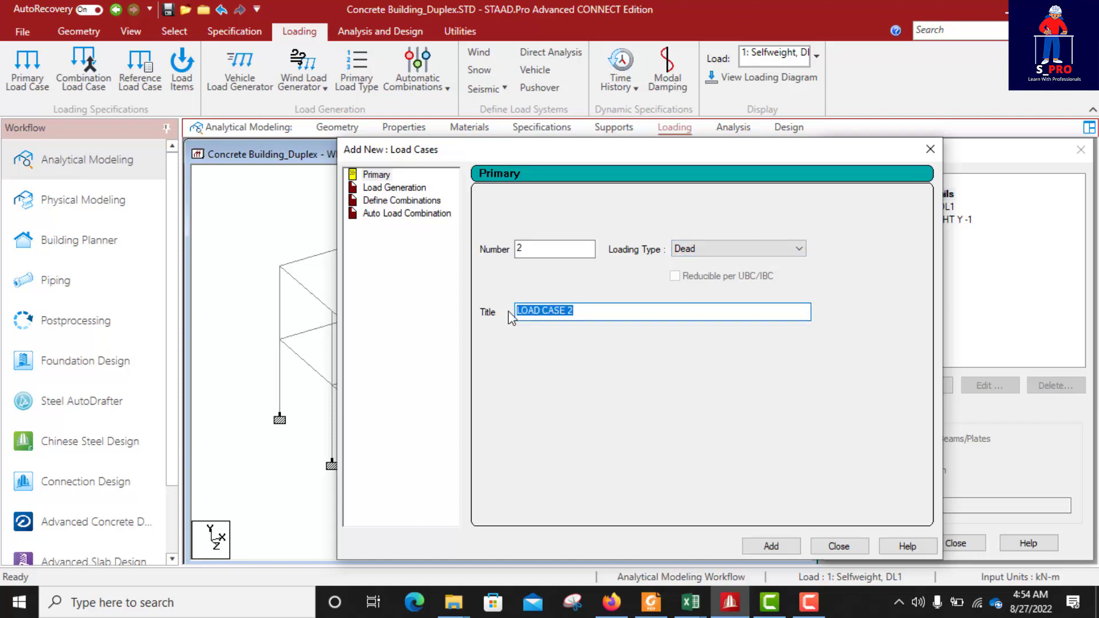
text(S)
text(lab Dea)
text(d)
text( Lo)
text(ad)
text(, )
text(DL@)
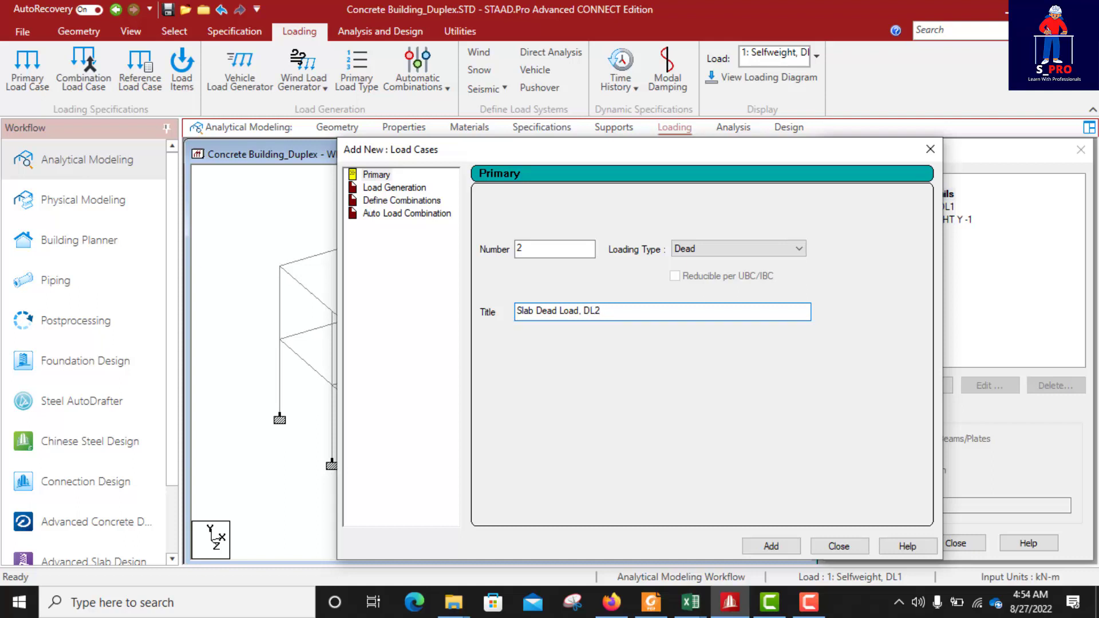
click(773, 547)
click(839, 546)
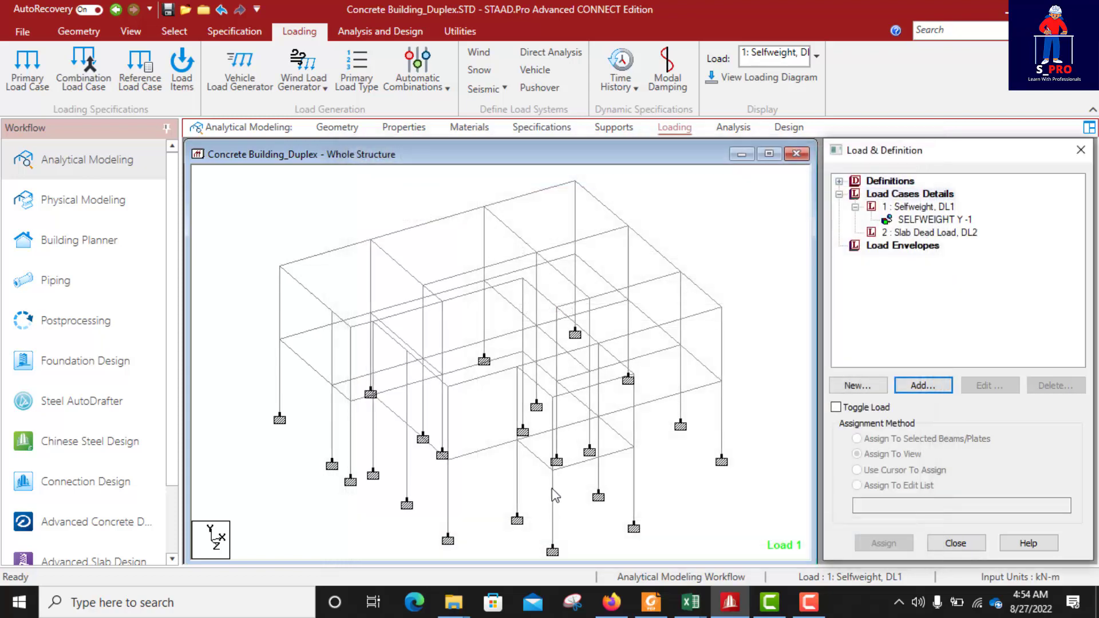
mouse_move(691, 601)
mouse_move(665, 572)
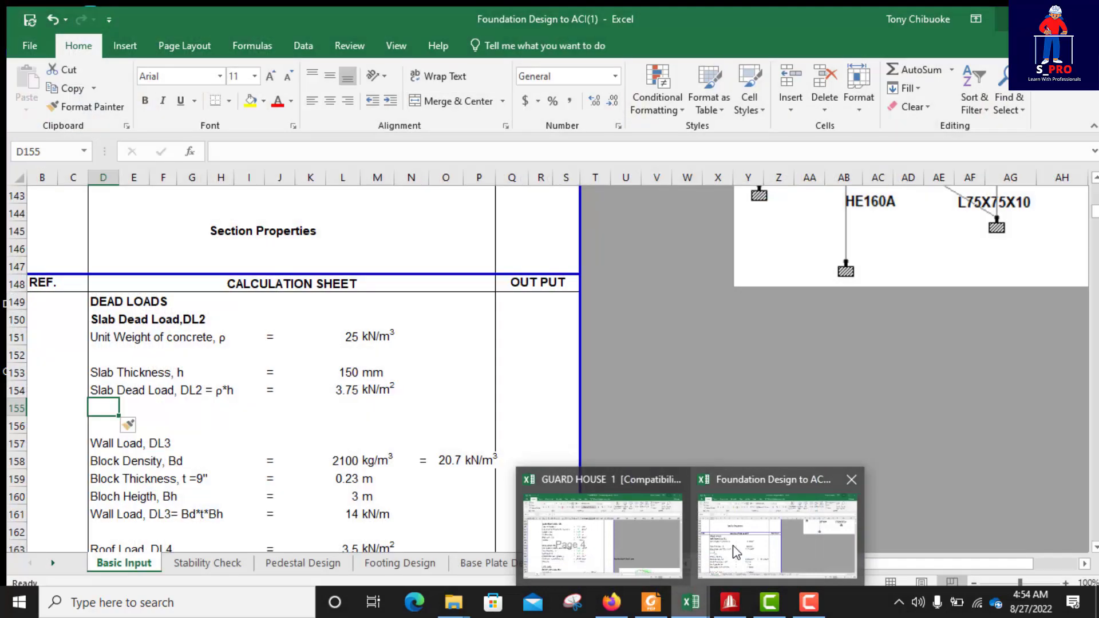
- Check that =L151*(L153/1000) turns 25 kN/m³ and 150 mm into 3.75 kN/m²
click(736, 552)
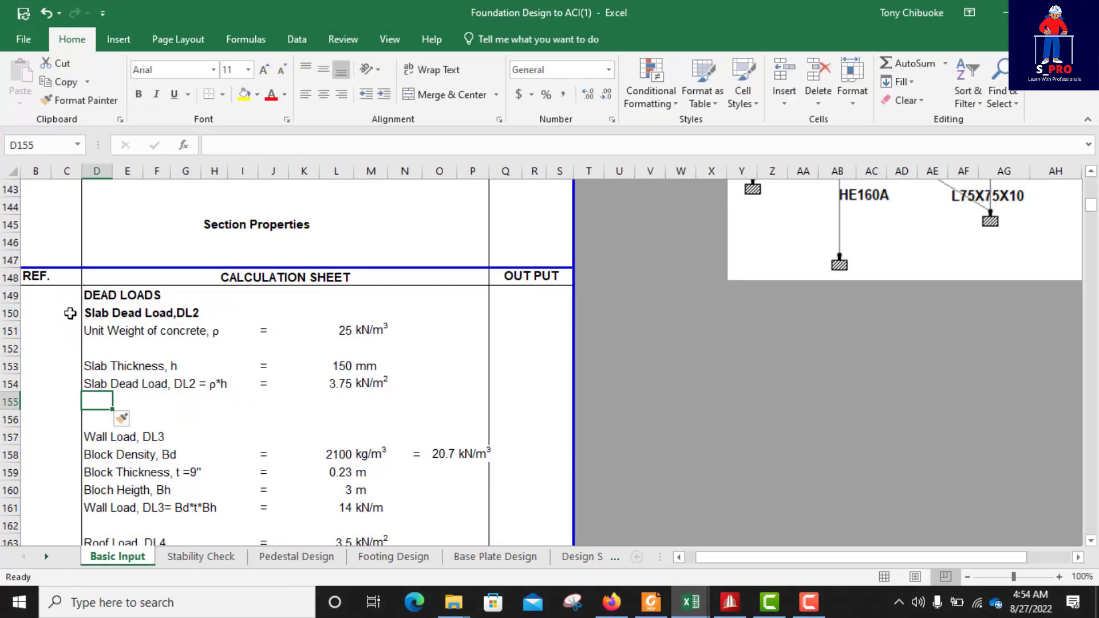
scroll(199, 290, down, 1)
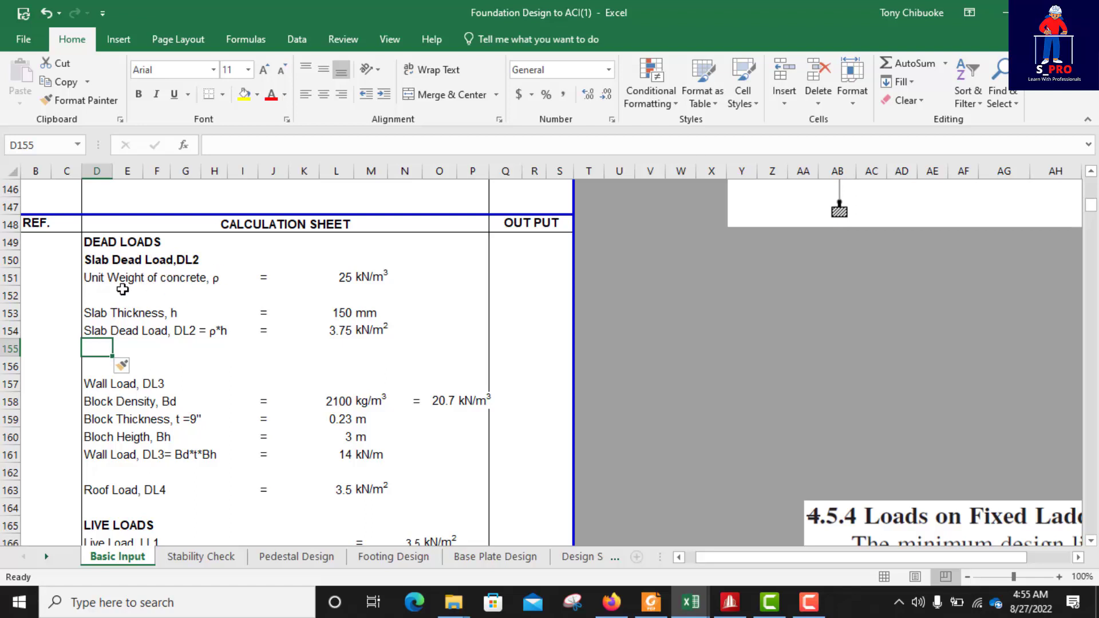
click(93, 282)
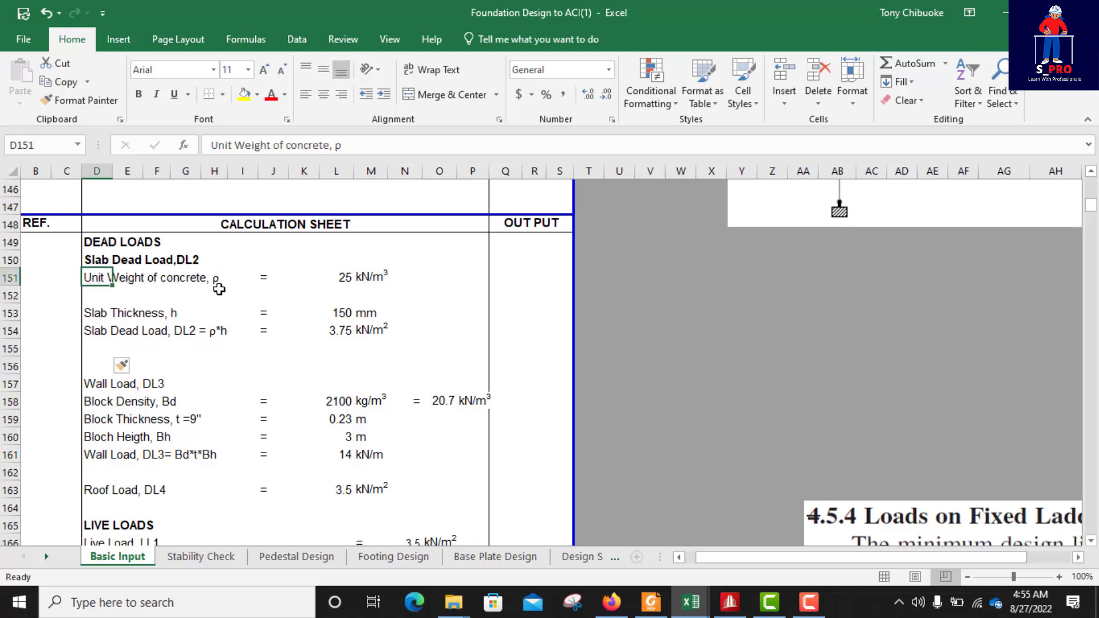
click(339, 277)
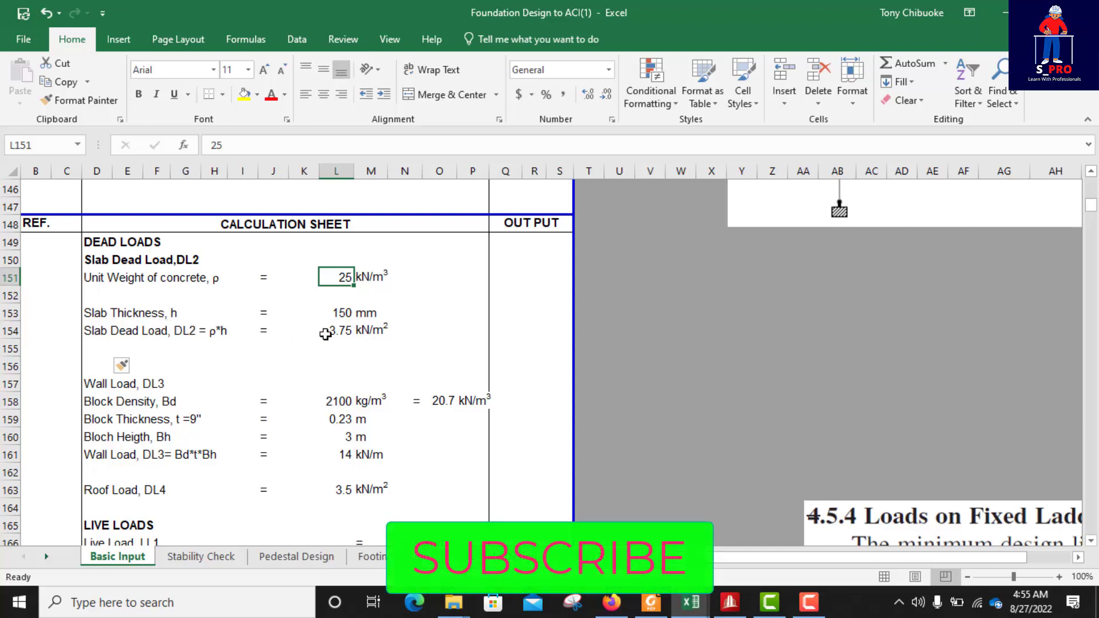
click(343, 314)
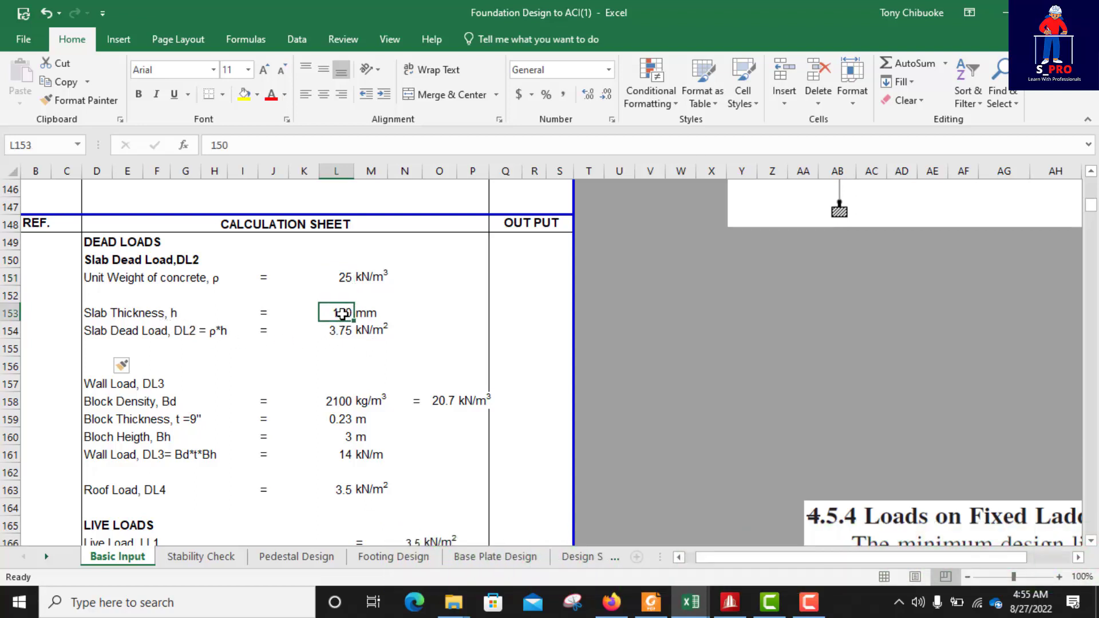
click(344, 278)
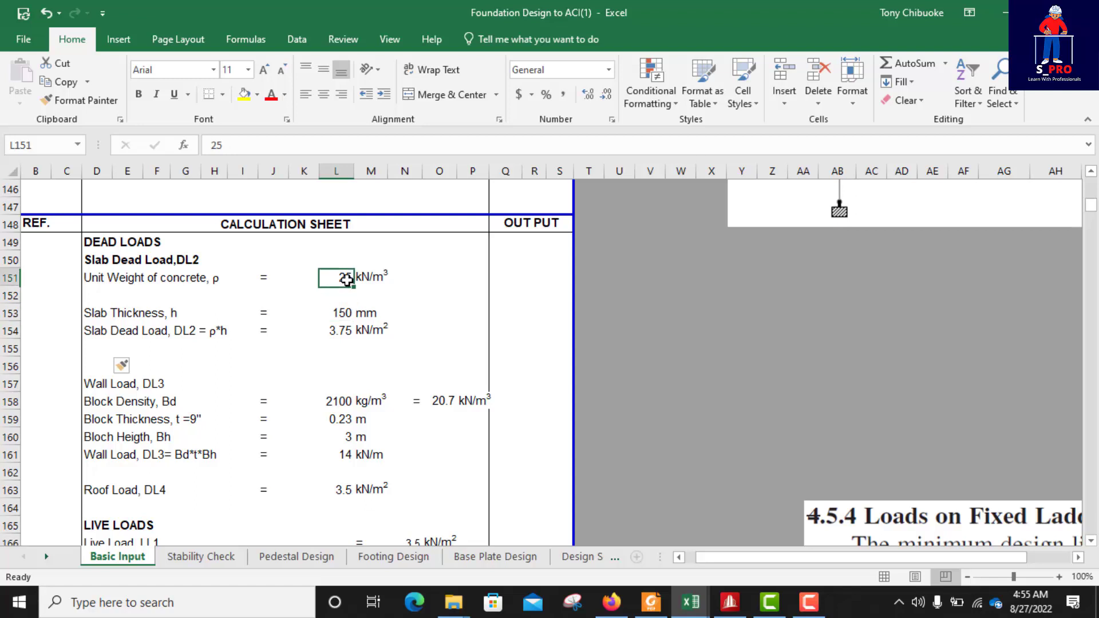
double_click(334, 331)
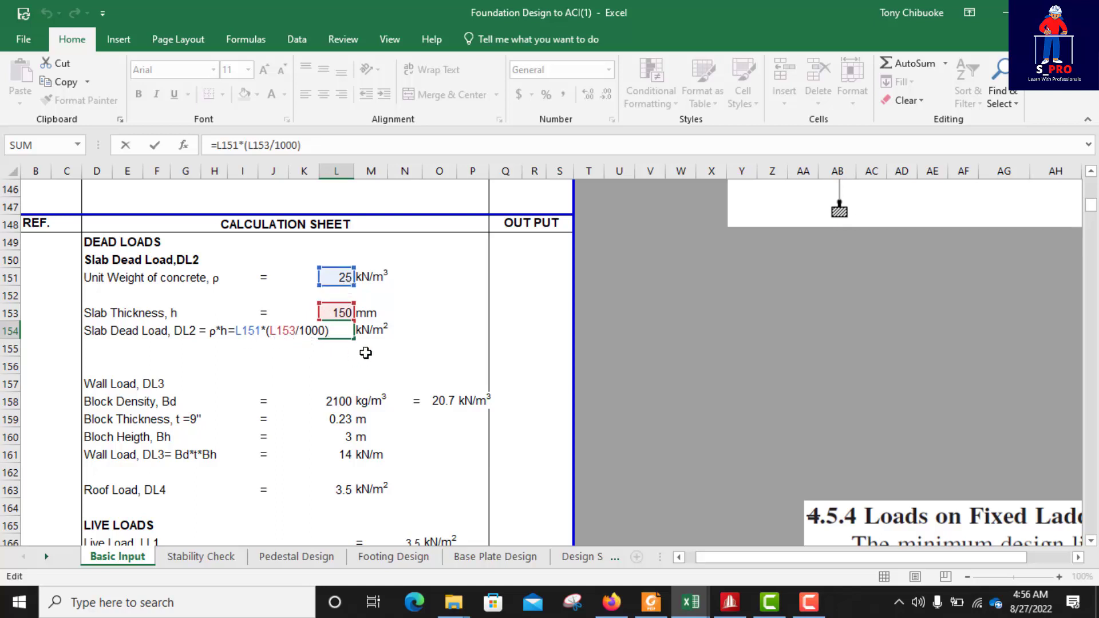
key(ctrl+Return)
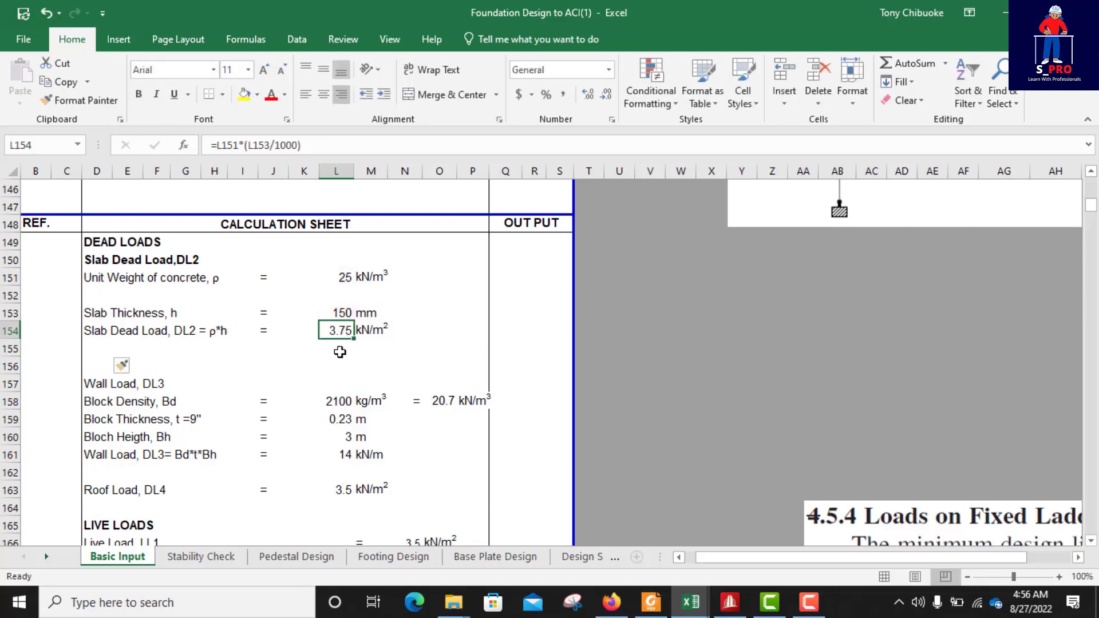
- Add a Finishes row below the slab dead load with '=' and a value of 1
click(90, 346)
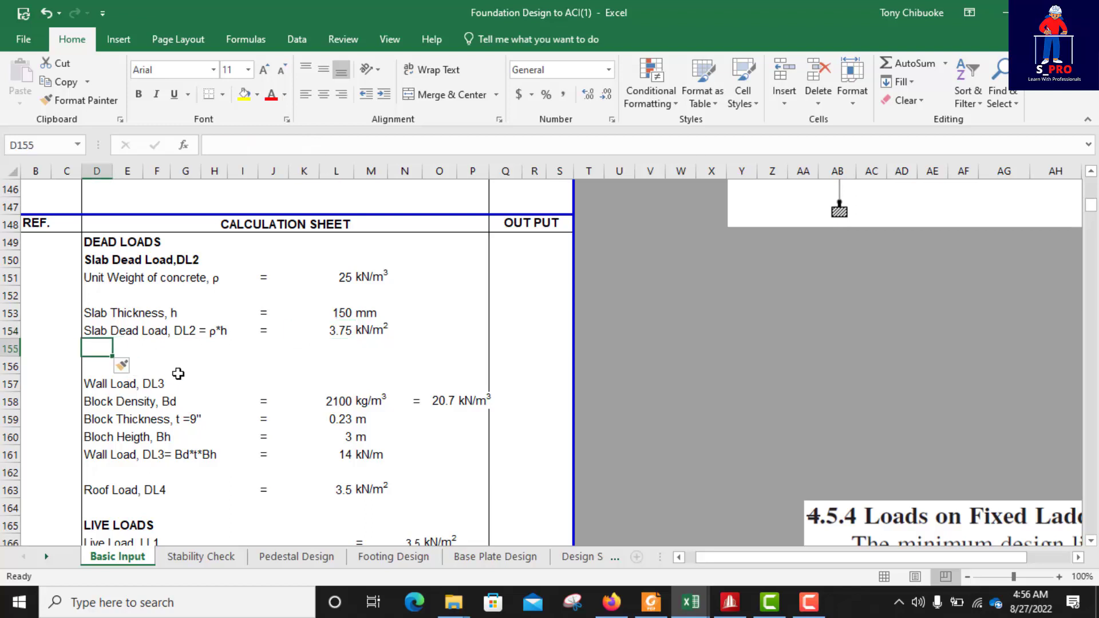
text(Fin)
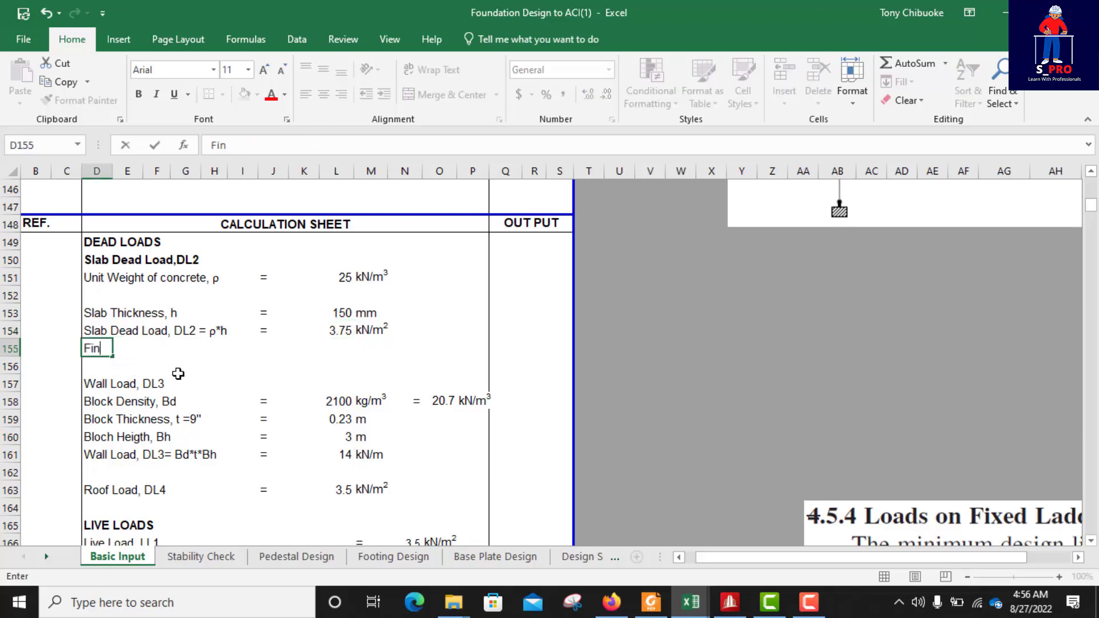
text(ishes)
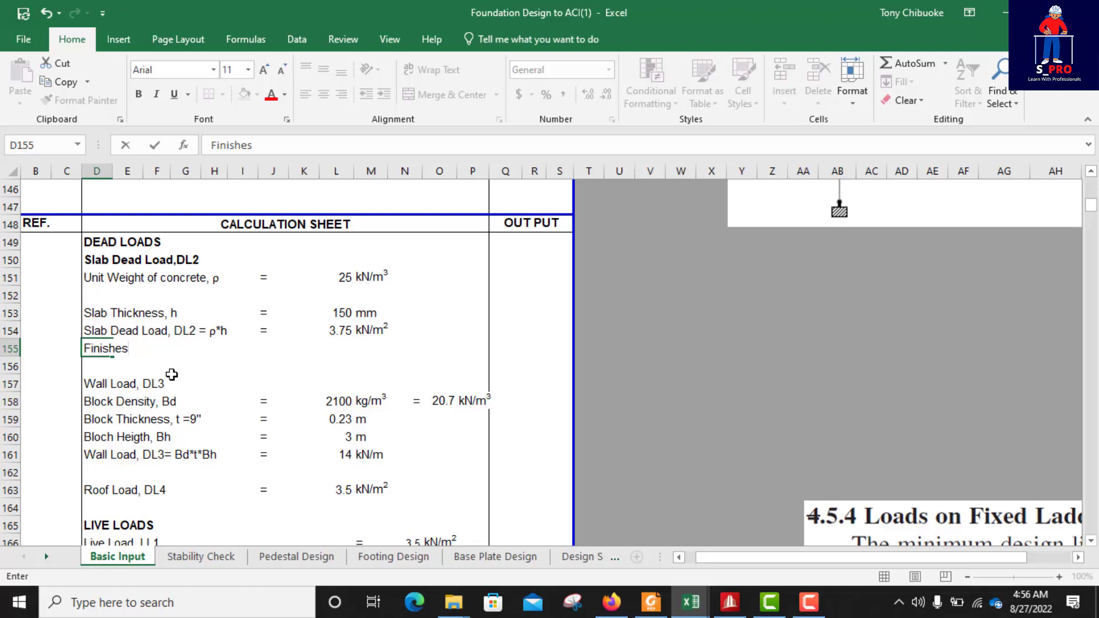
click(235, 399)
click(266, 351)
text(=)
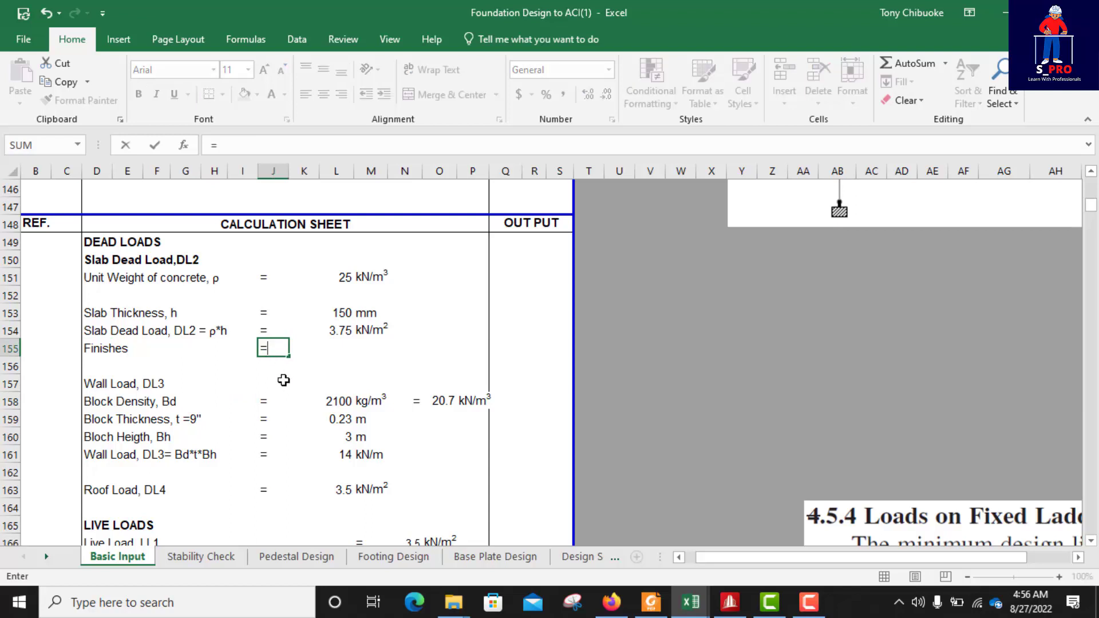
click(274, 382)
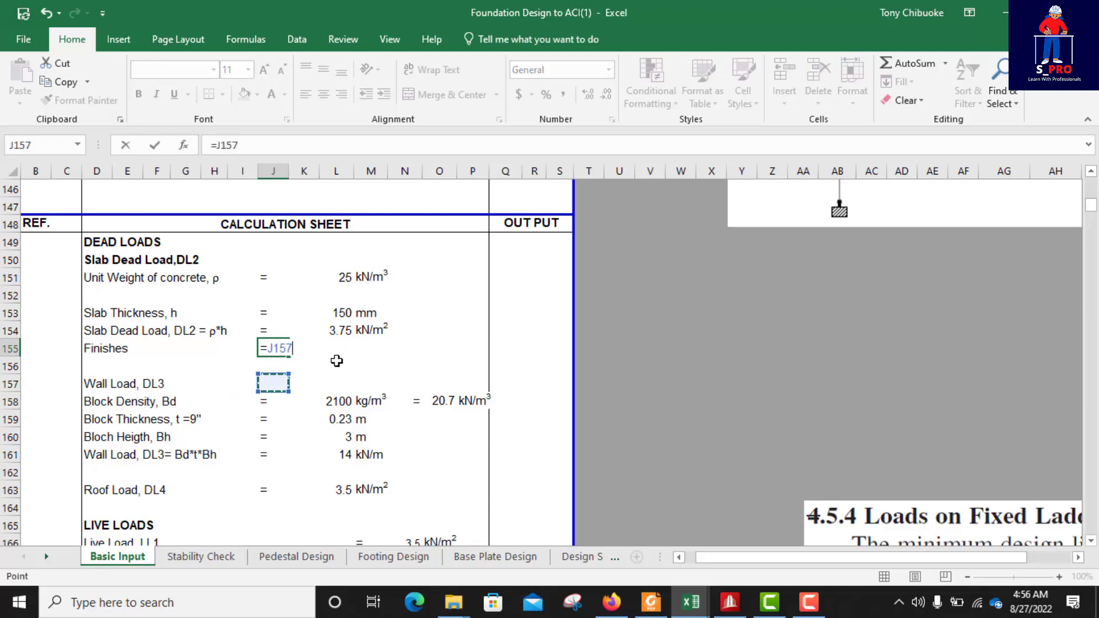
key(BackSpace)
key(BackSpace)
key(BackSpace)
key(BackSpace)
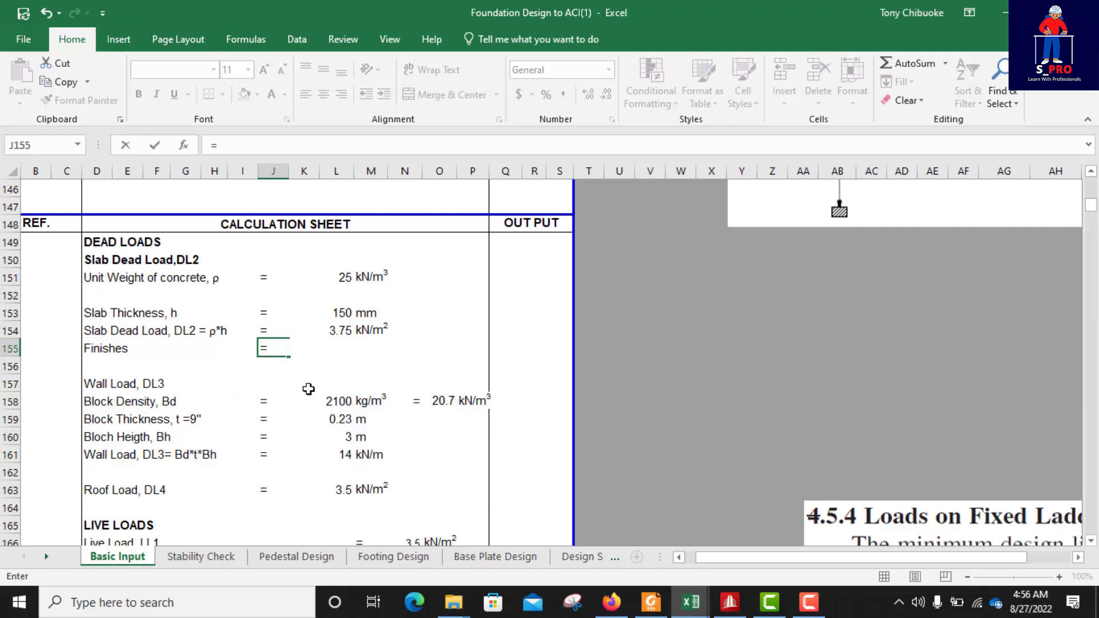
key(Return)
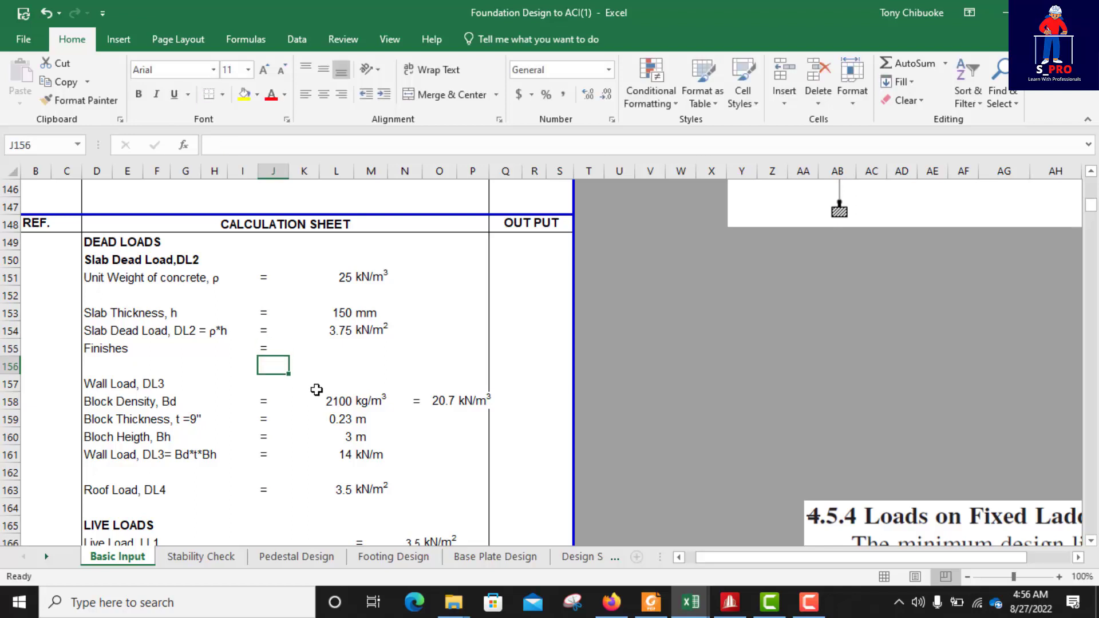
click(334, 347)
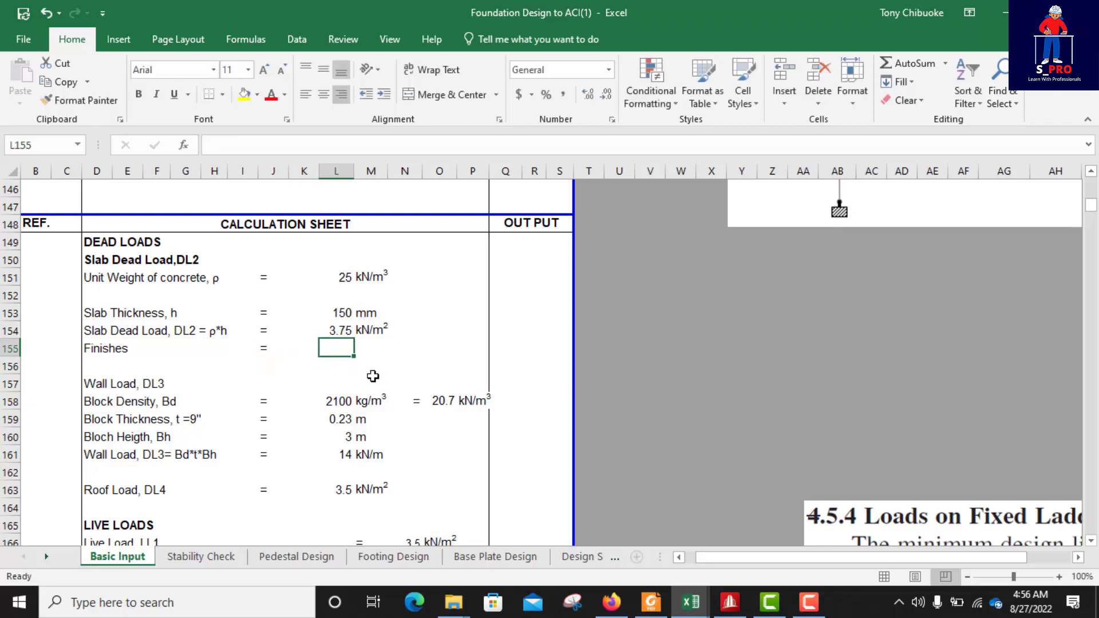
text(1)
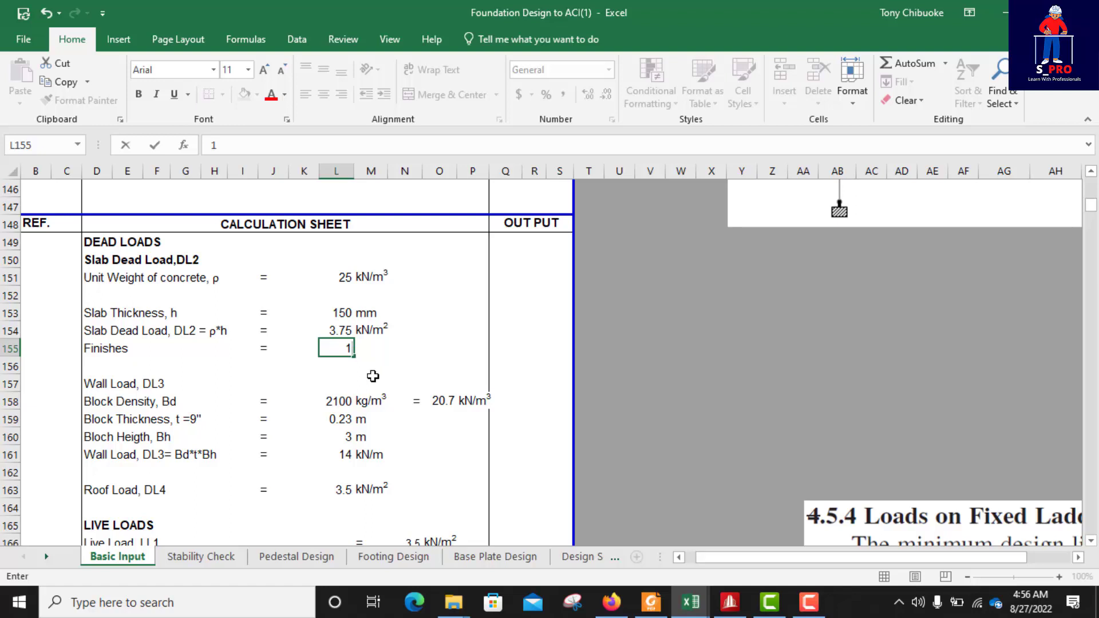
key(Return)
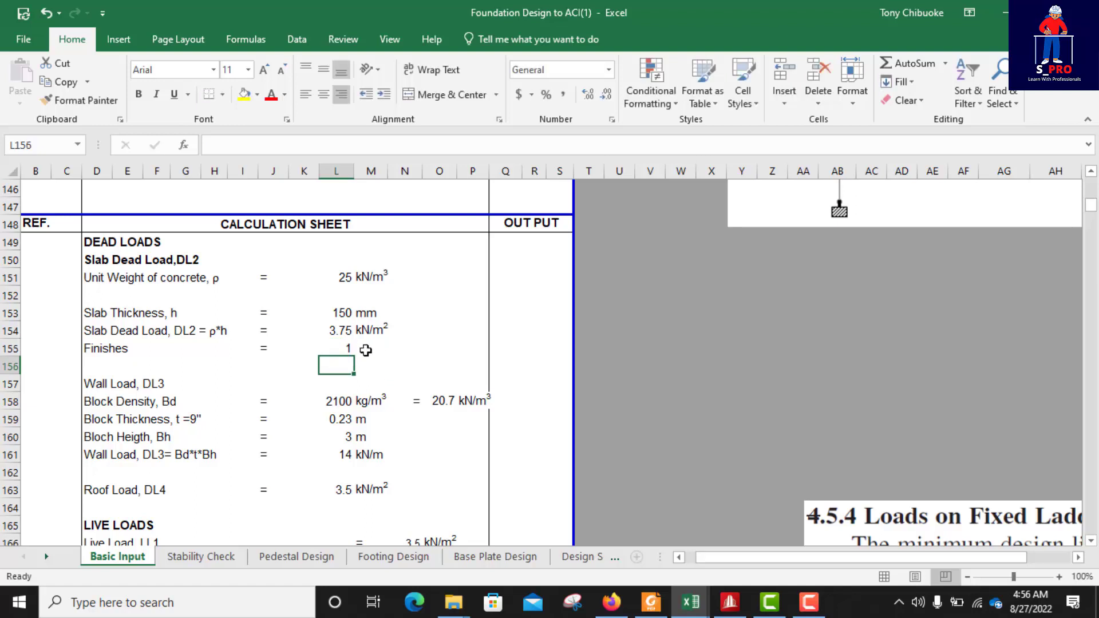
- Copy the kN/m² unit label from the slab dead load row beside the Finishes value
click(365, 350)
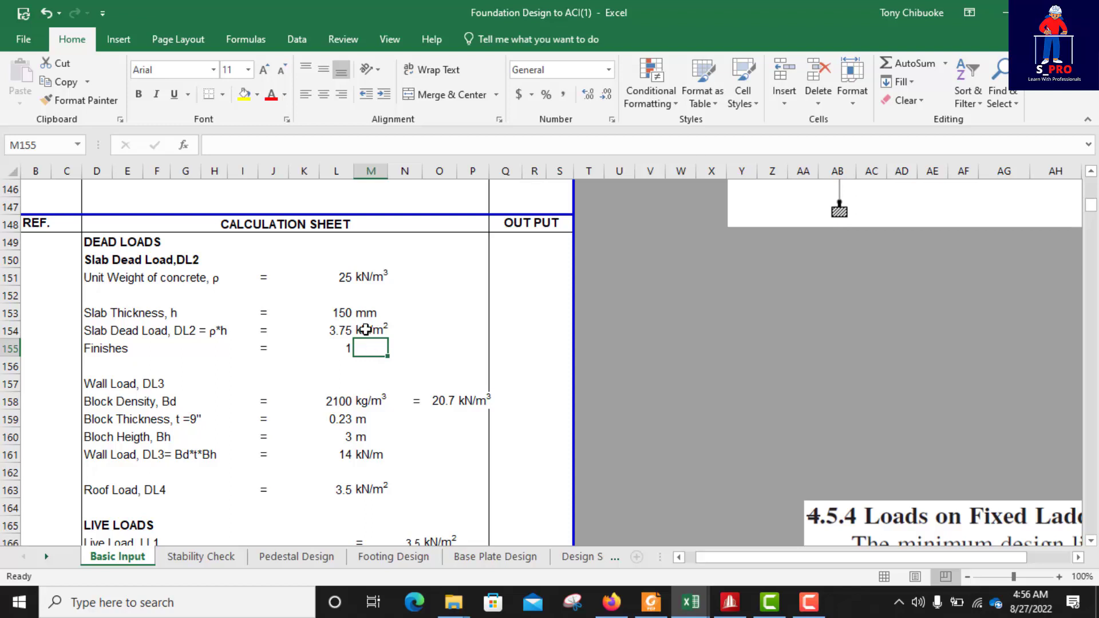
click(366, 329)
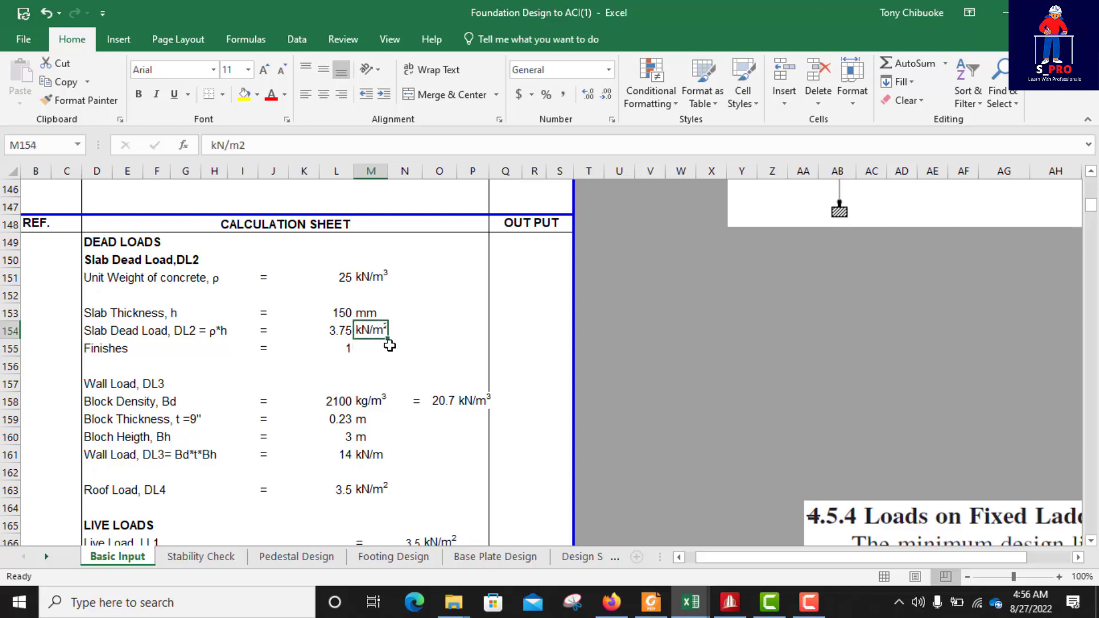
key(ctrl+c)
click(376, 349)
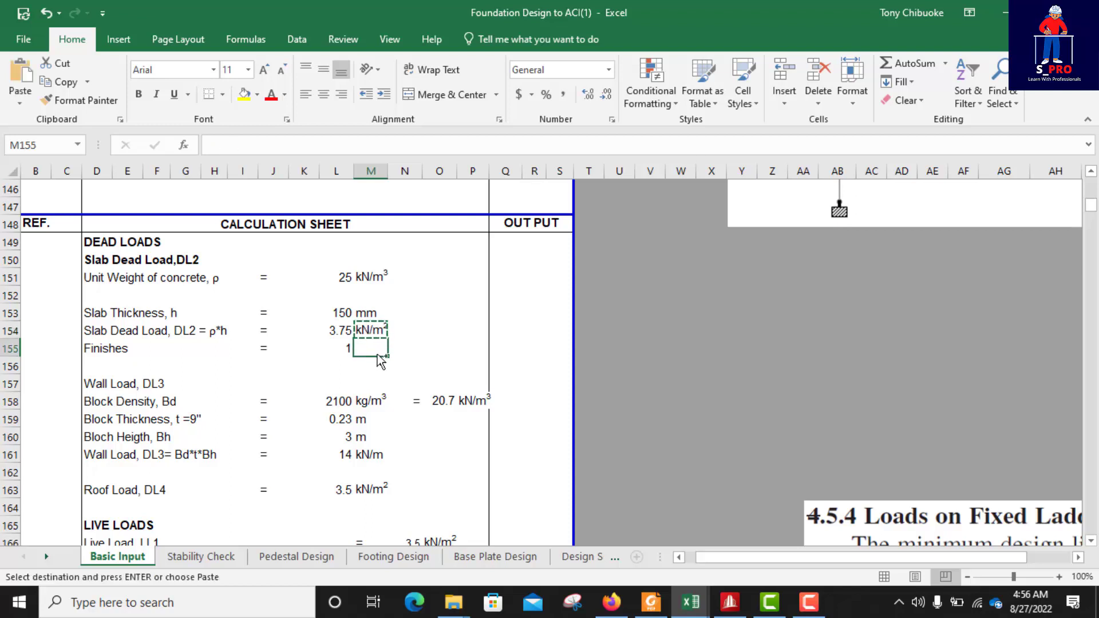
key(ctrl+v)
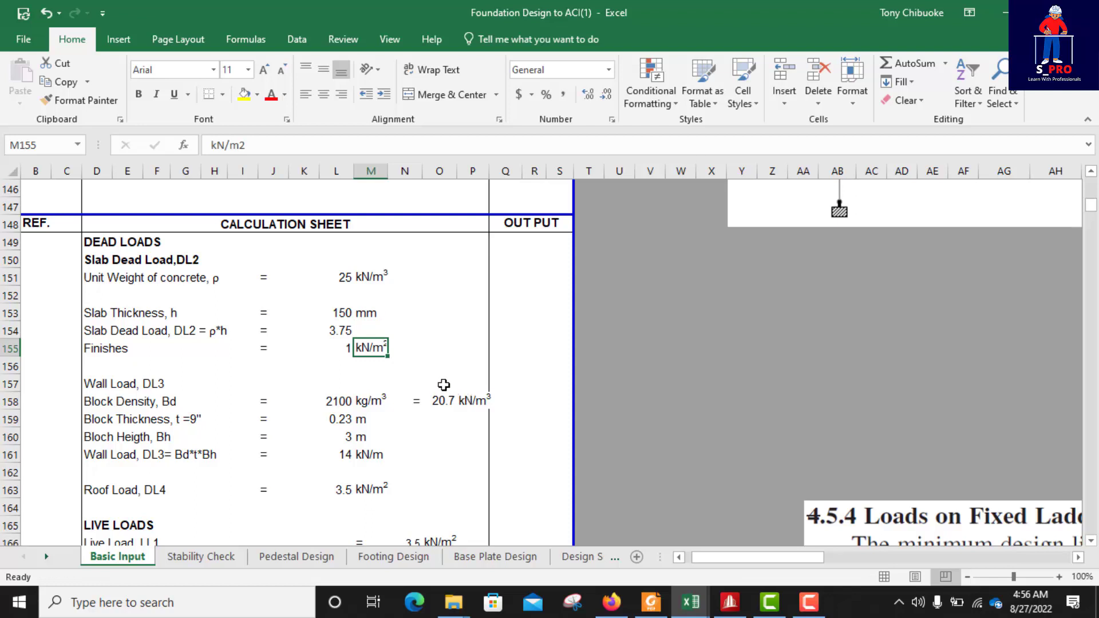
key(ctrl+z)
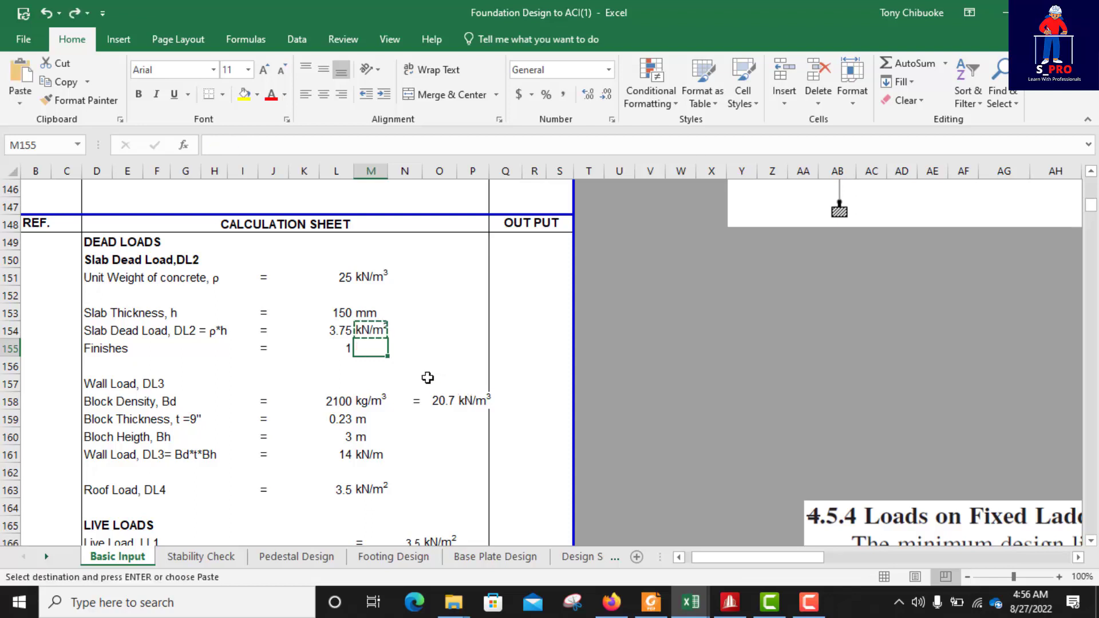
key(ctrl+c)
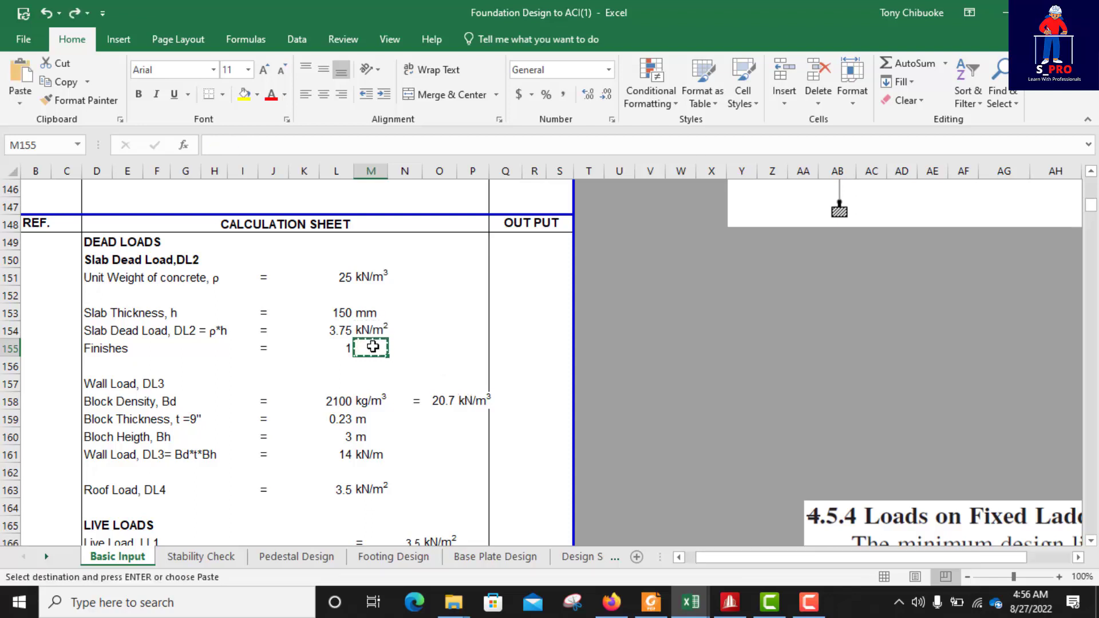
key(ctrl+v)
click(404, 345)
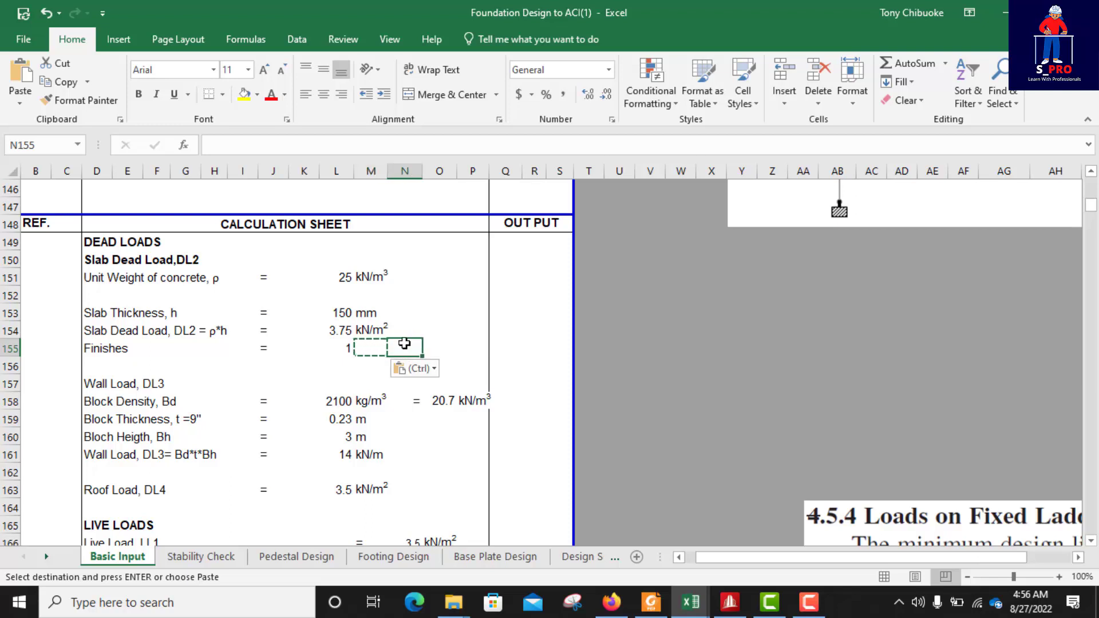
key(Escape)
click(380, 330)
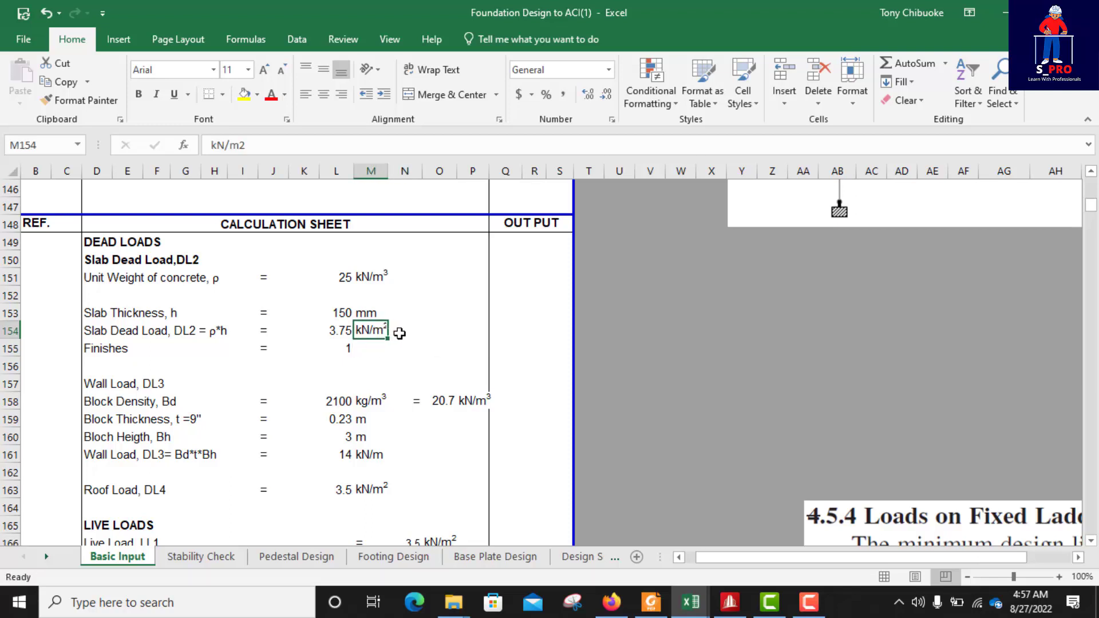
key(ctrl+c)
click(372, 345)
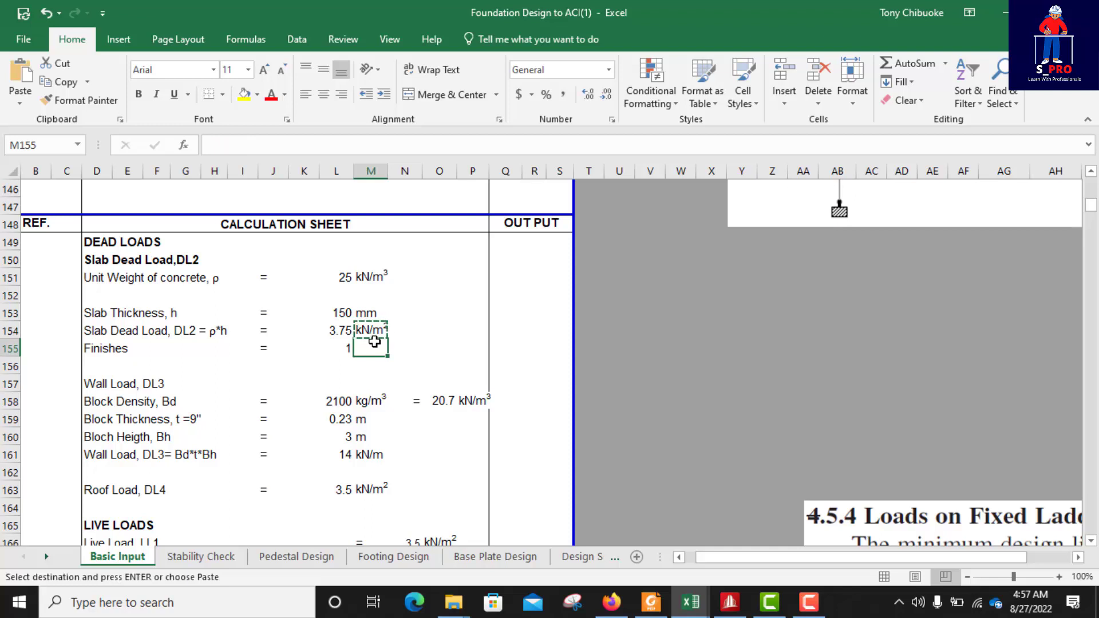
key(ctrl+v)
key(Escape)
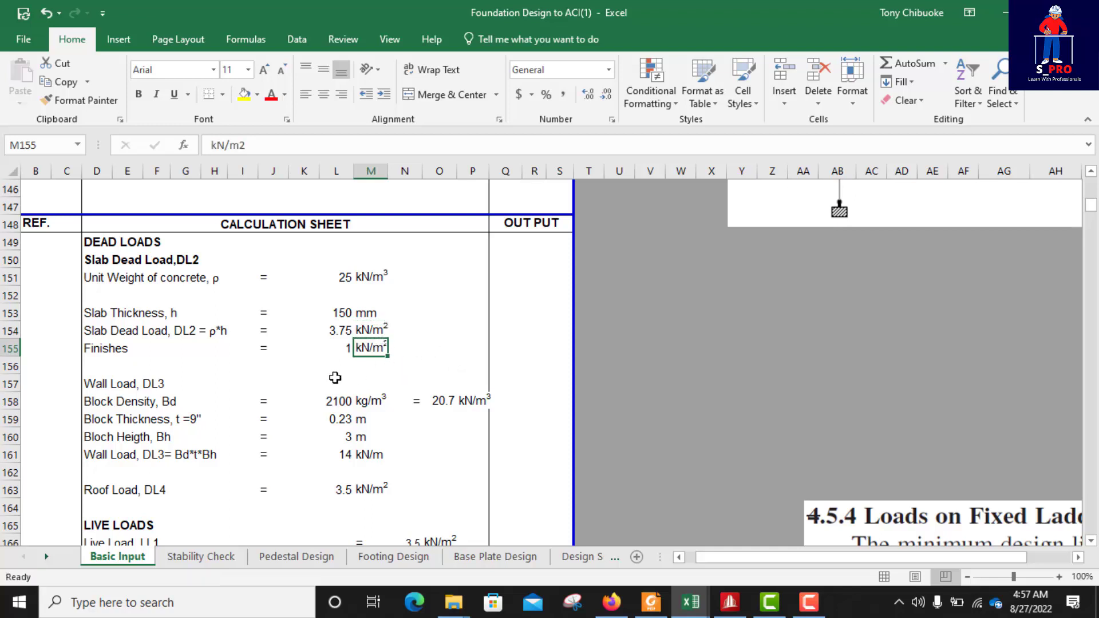
- Enter =L154+L155 below Finishes to total 4.75 kN/m²
click(341, 368)
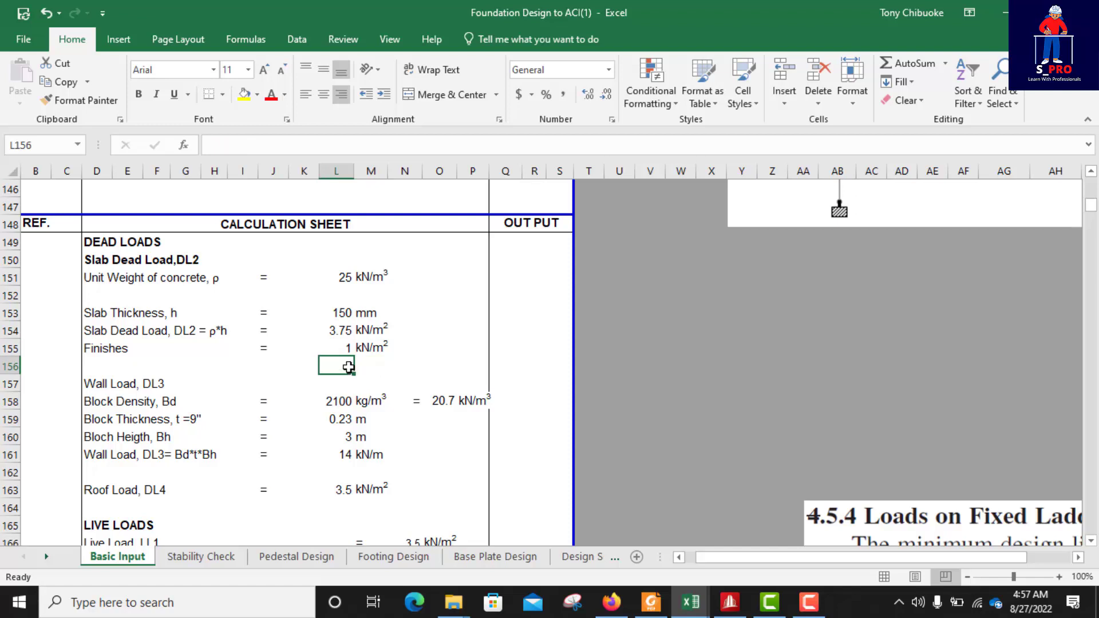
text(=)
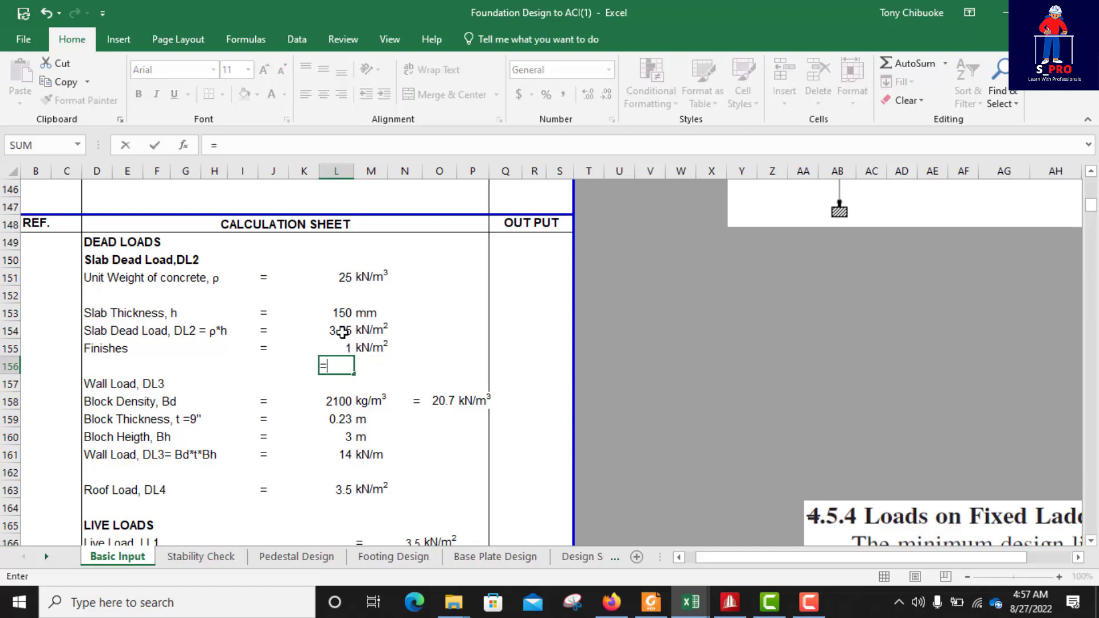
click(347, 331)
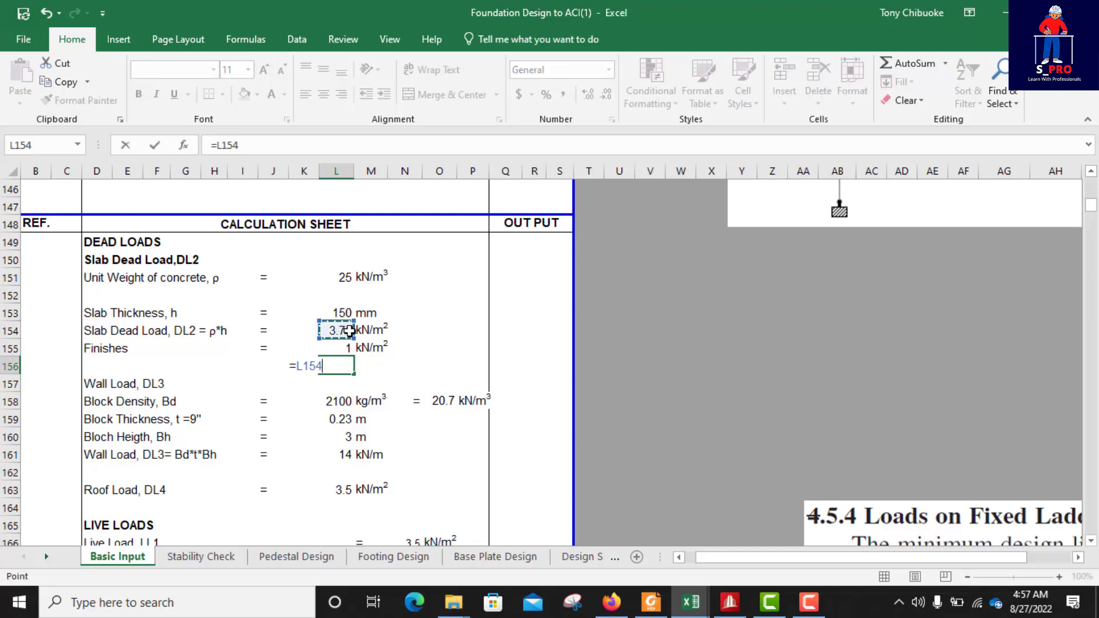
text(_)
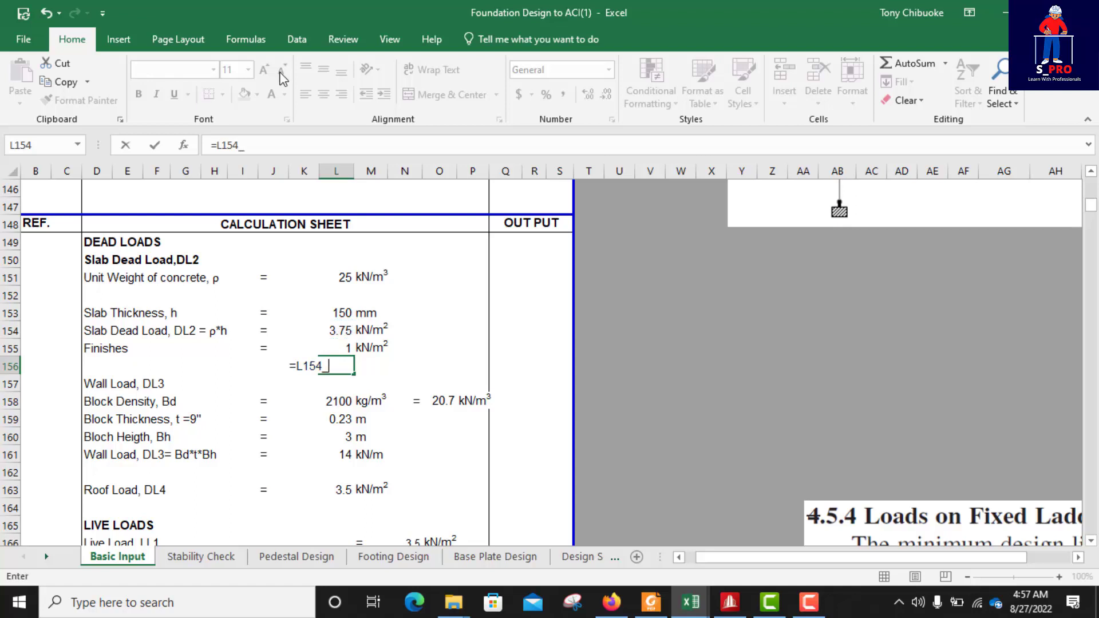
key(BackSpace)
text(+)
click(339, 348)
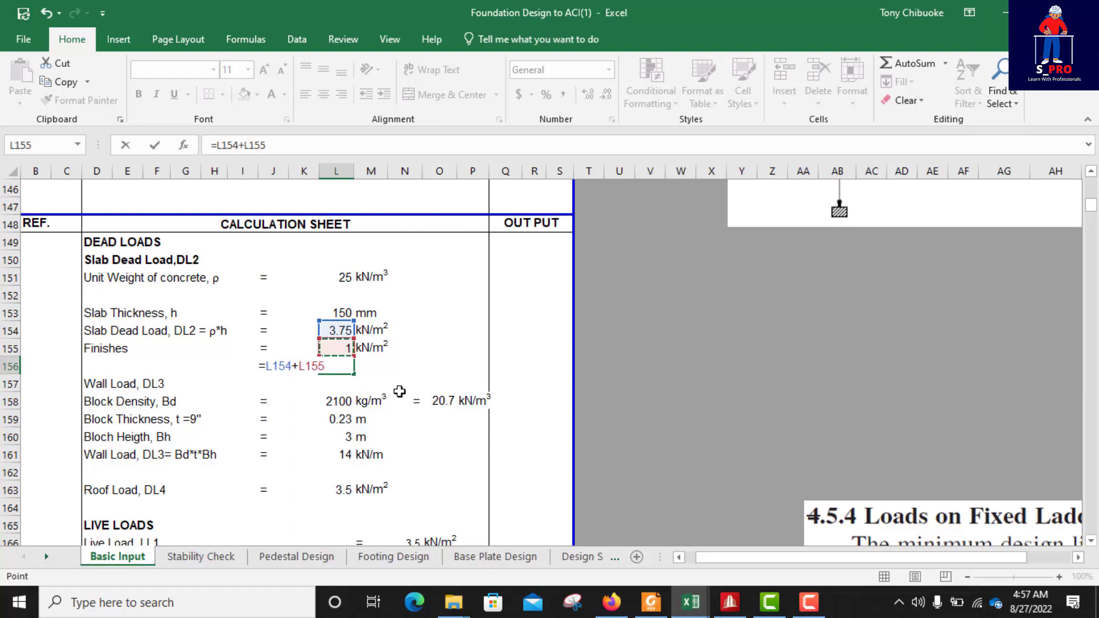
key(Return)
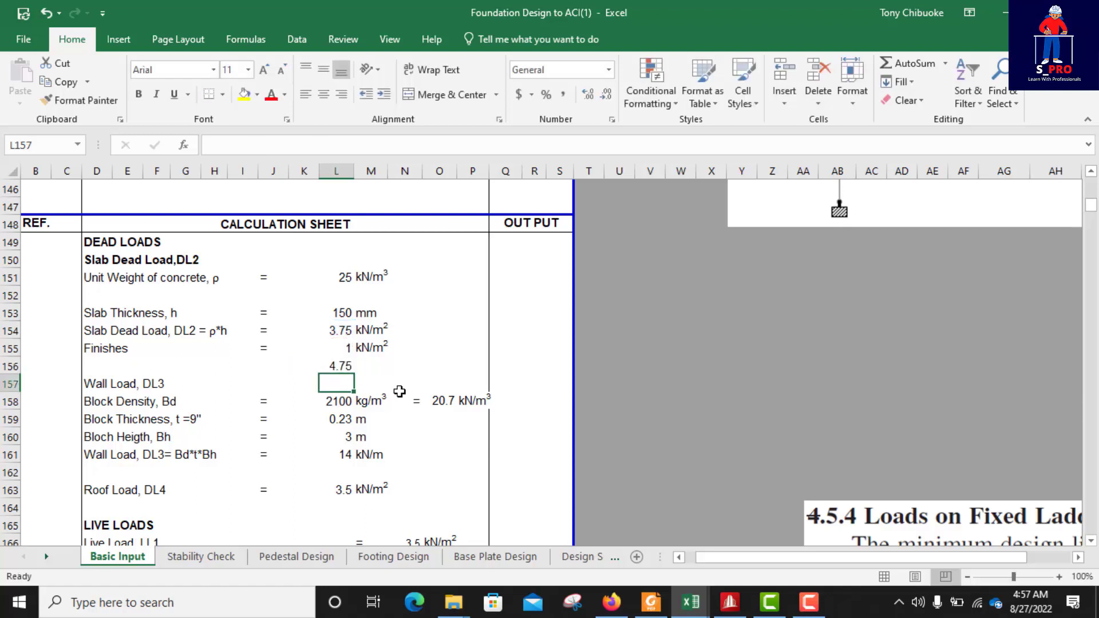
- Copy the kN/m² unit label beside the 4.75 total
click(371, 350)
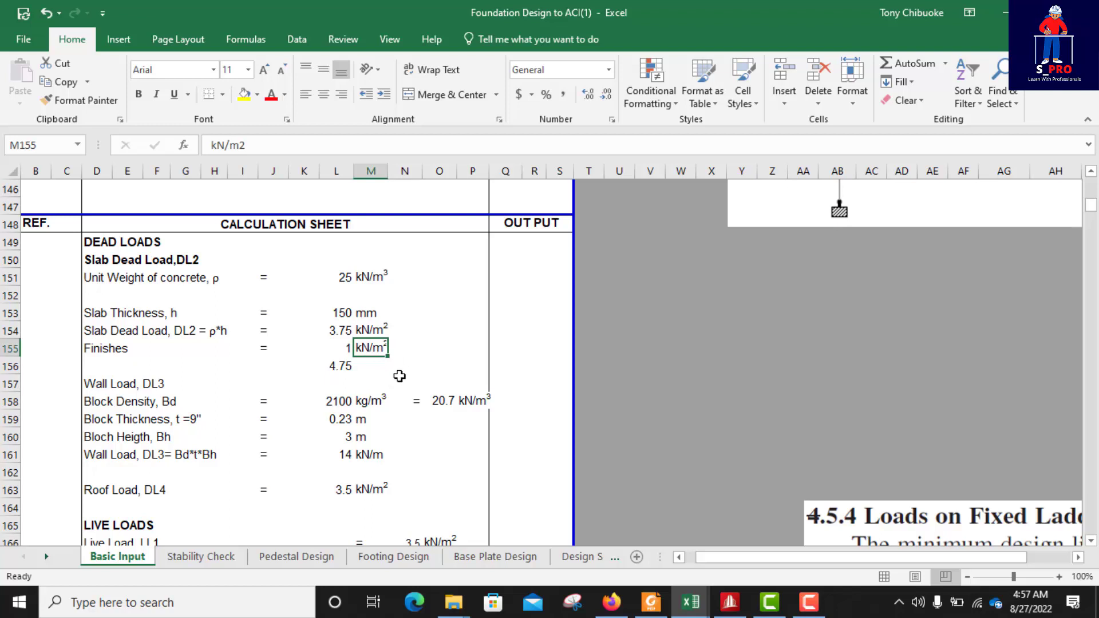
key(ctrl+c)
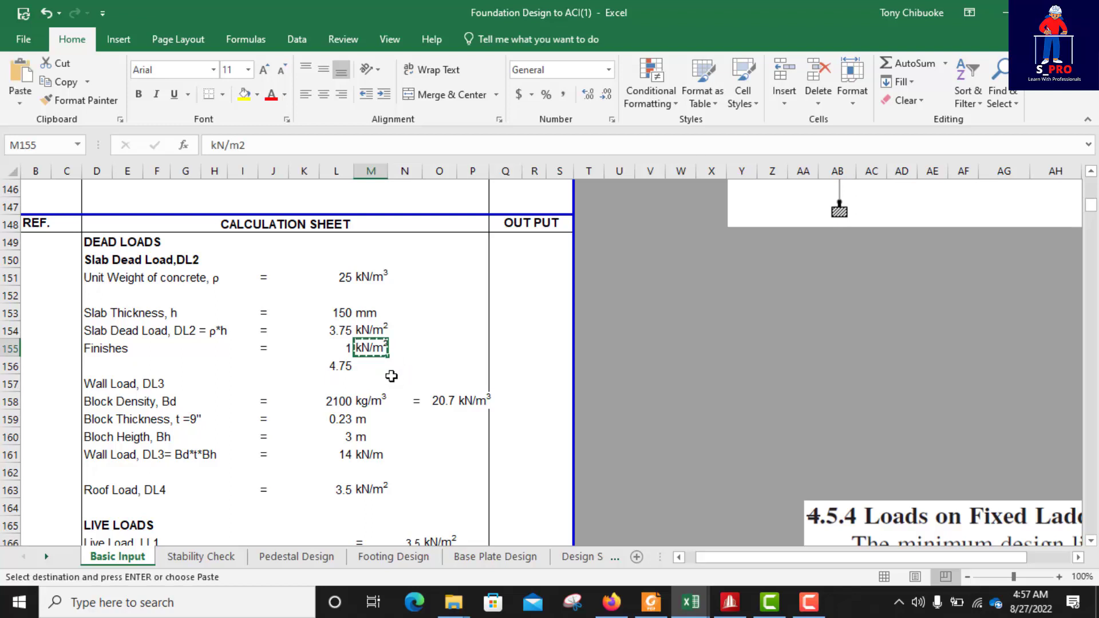
click(381, 366)
key(ctrl+v)
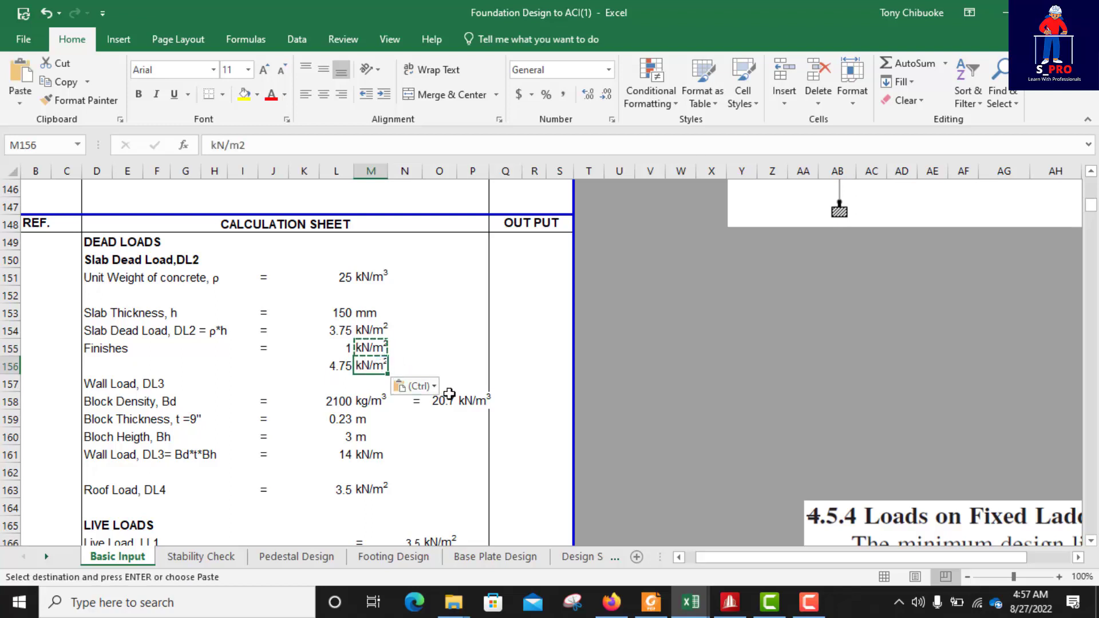
key(Escape)
- Fill the 4.75 total cell with dark green
click(334, 364)
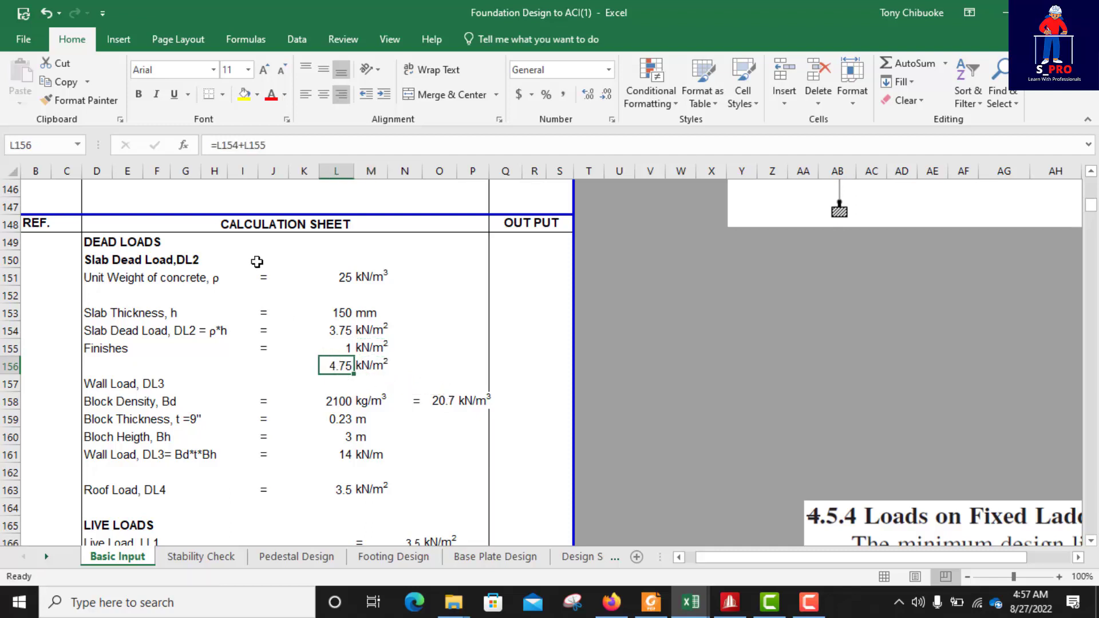
click(257, 95)
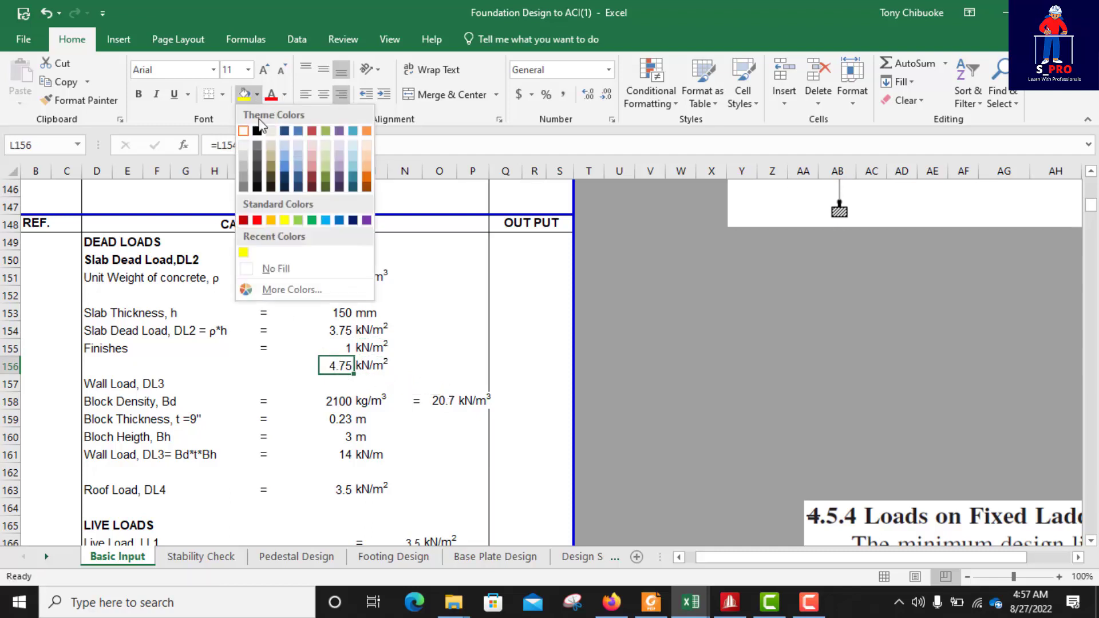
click(312, 220)
drag(405, 331, 404, 348)
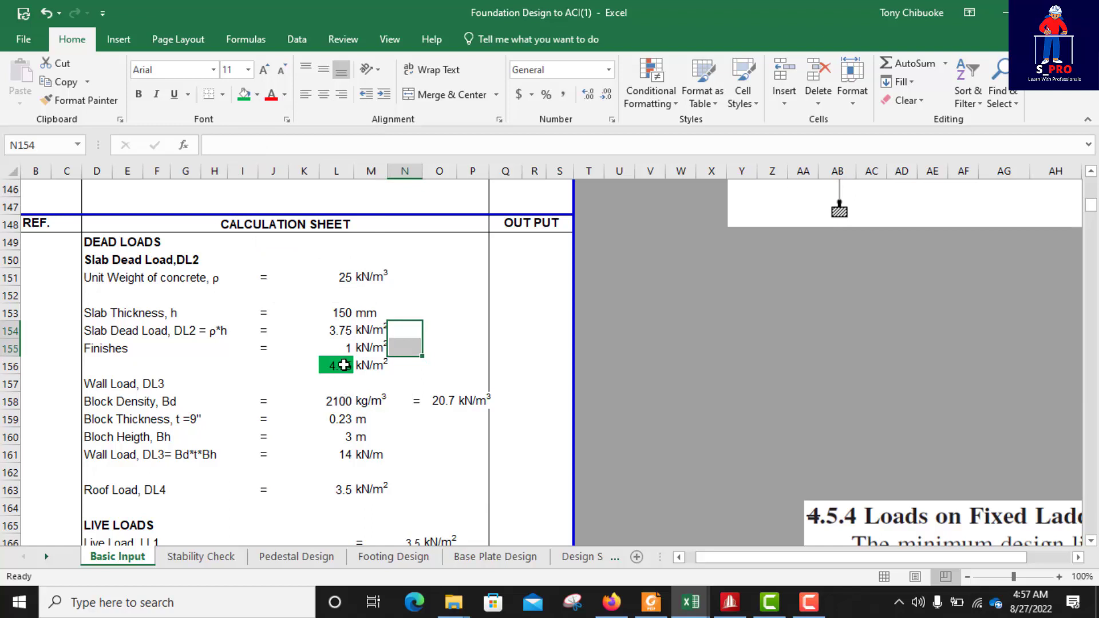
click(343, 366)
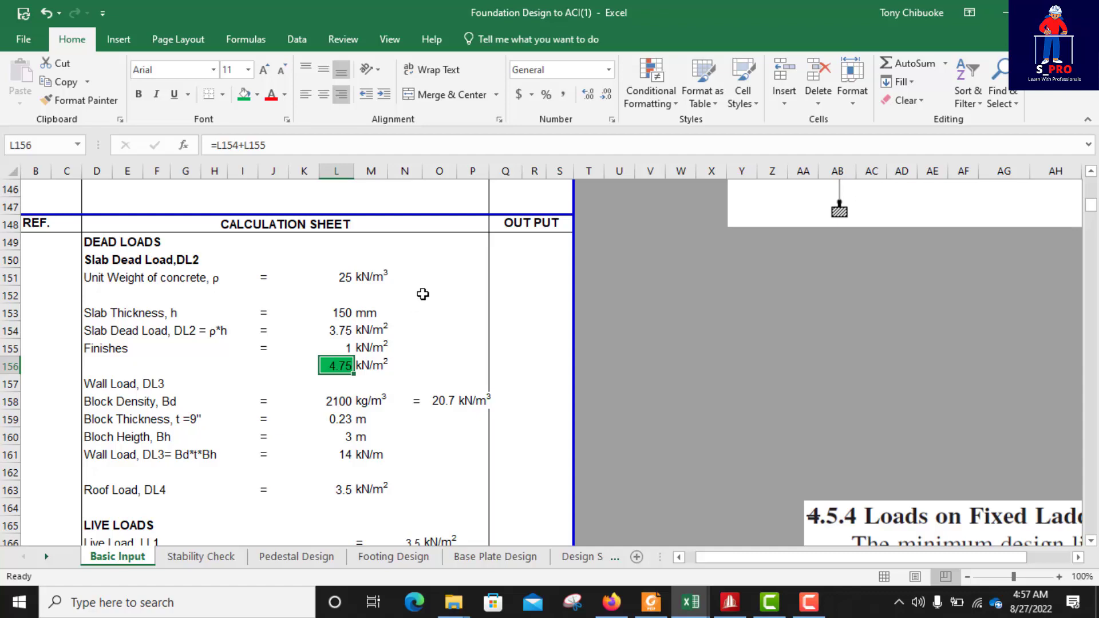
- Back in the STAAD.Pro duplex model, select Slab Dead Load, DL2 and add a load item
click(730, 601)
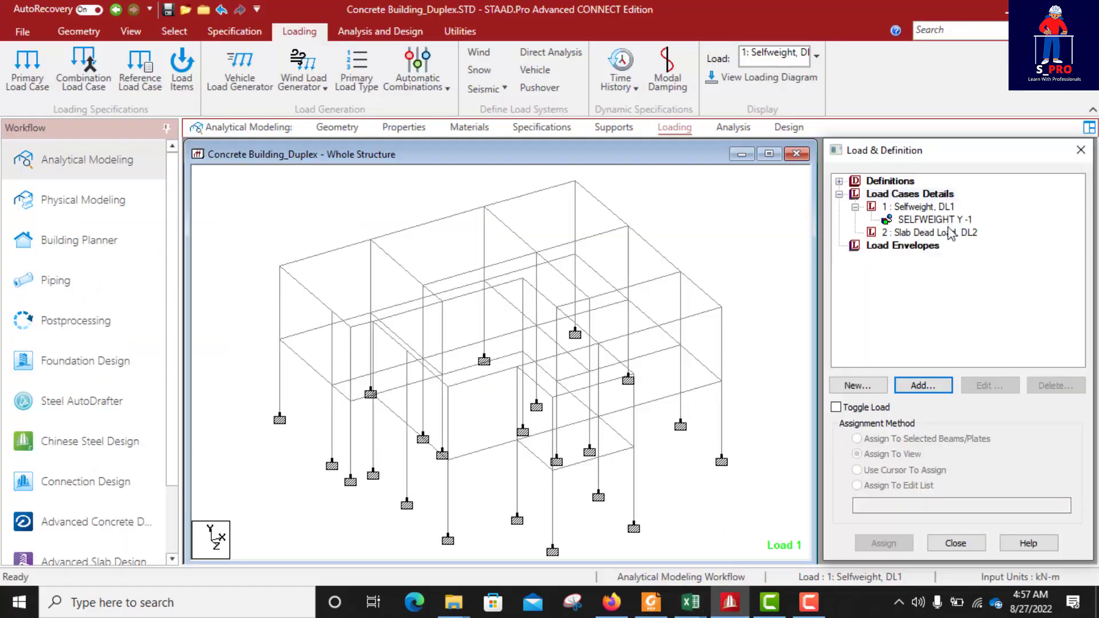
click(918, 234)
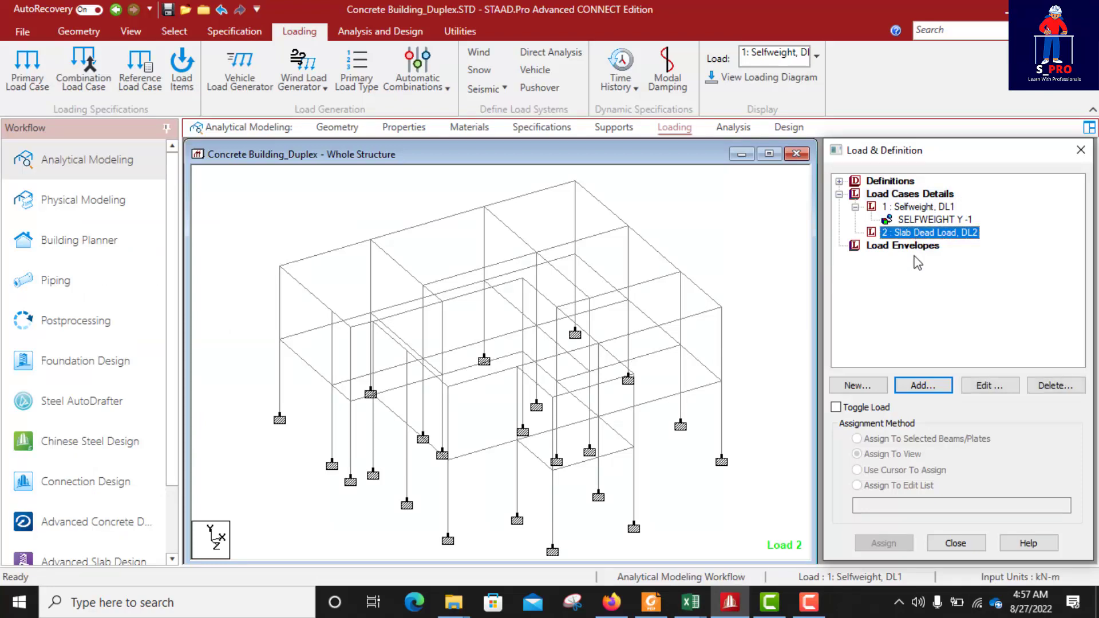
click(923, 386)
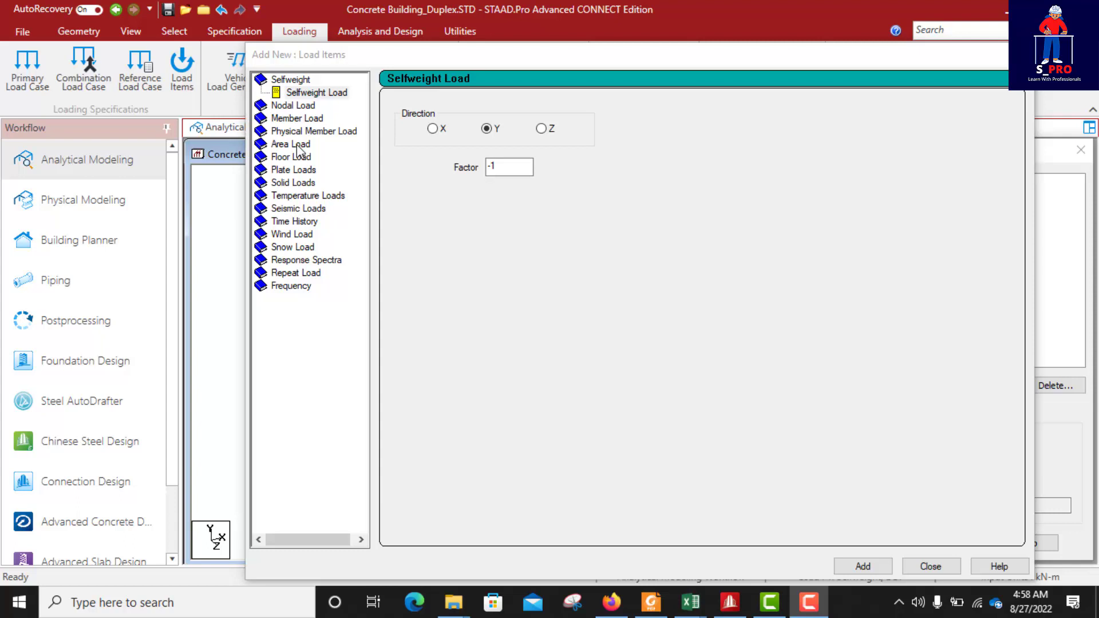
- Open the Floor load form, select its Pressure value for 4.75, and move the form aside
click(297, 146)
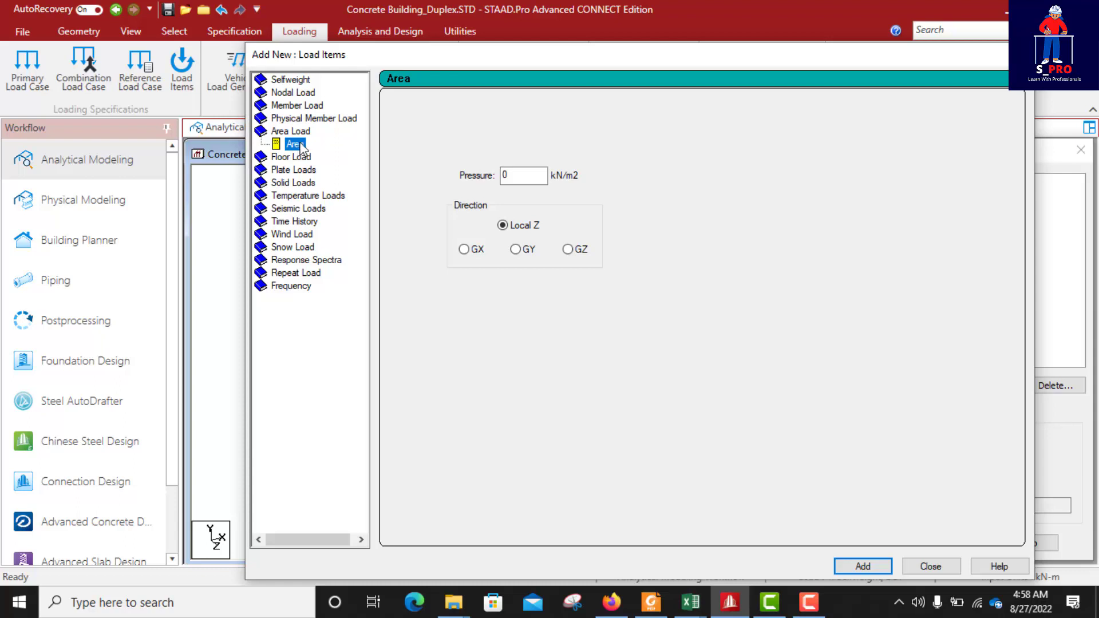
click(290, 157)
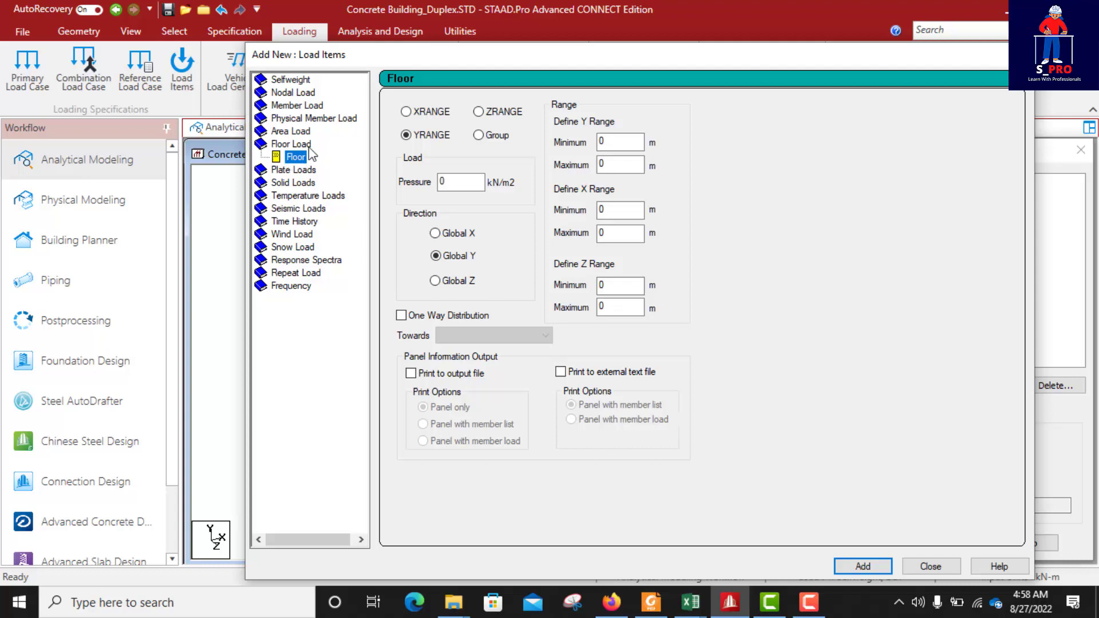
double_click(280, 145)
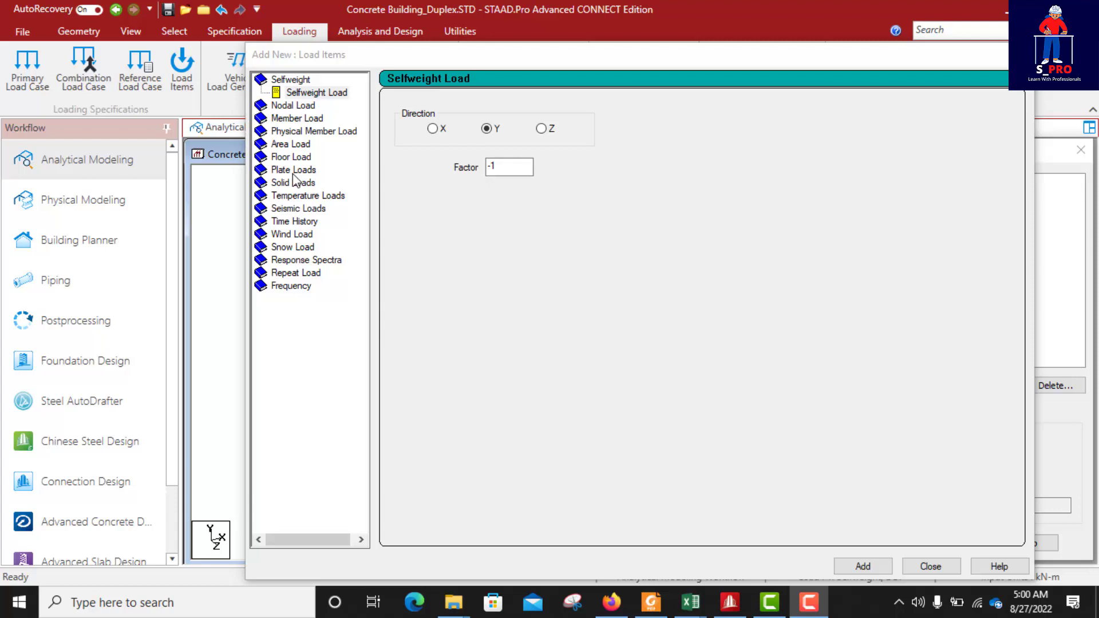
click(289, 158)
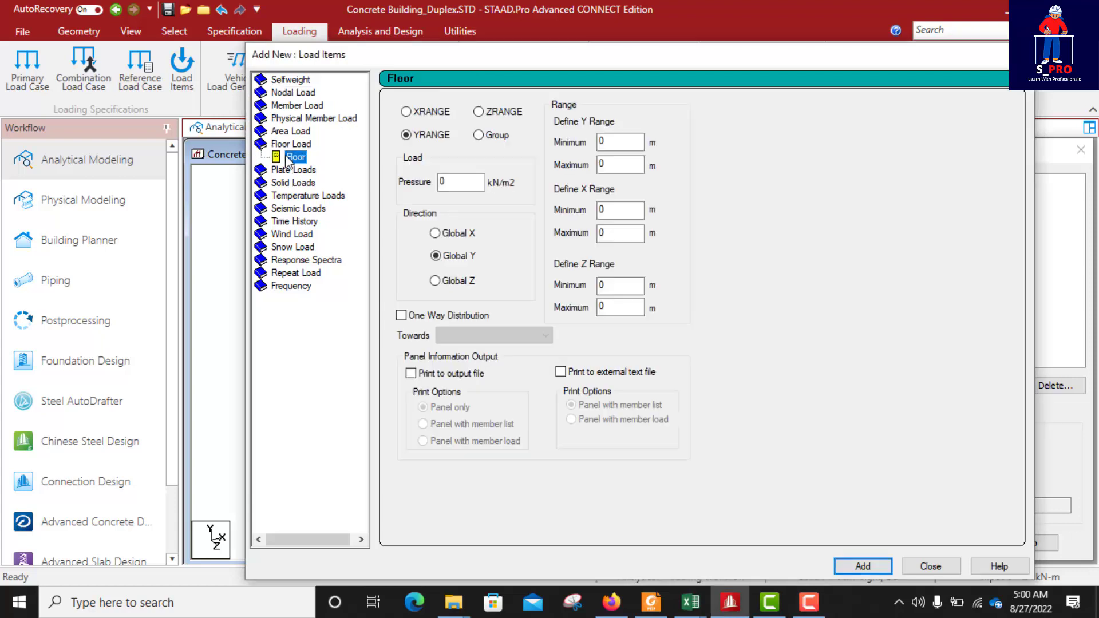
click(464, 181)
drag(462, 181, 439, 182)
drag(581, 60, 928, 81)
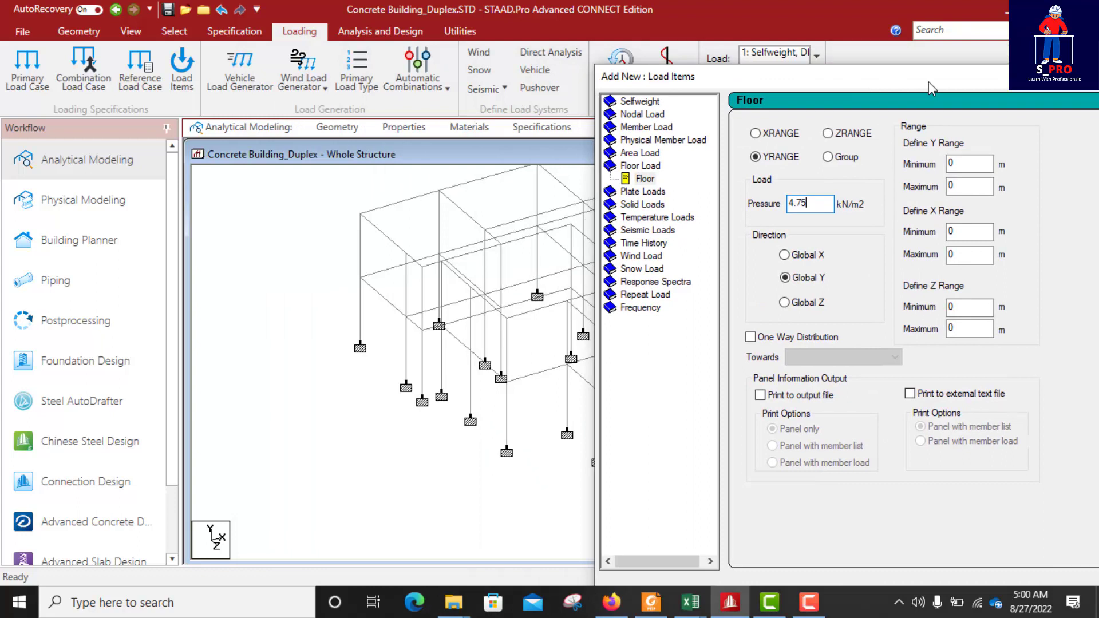
- Use Node to Node Distance to measure the 3.000 m storey height
click(302, 209)
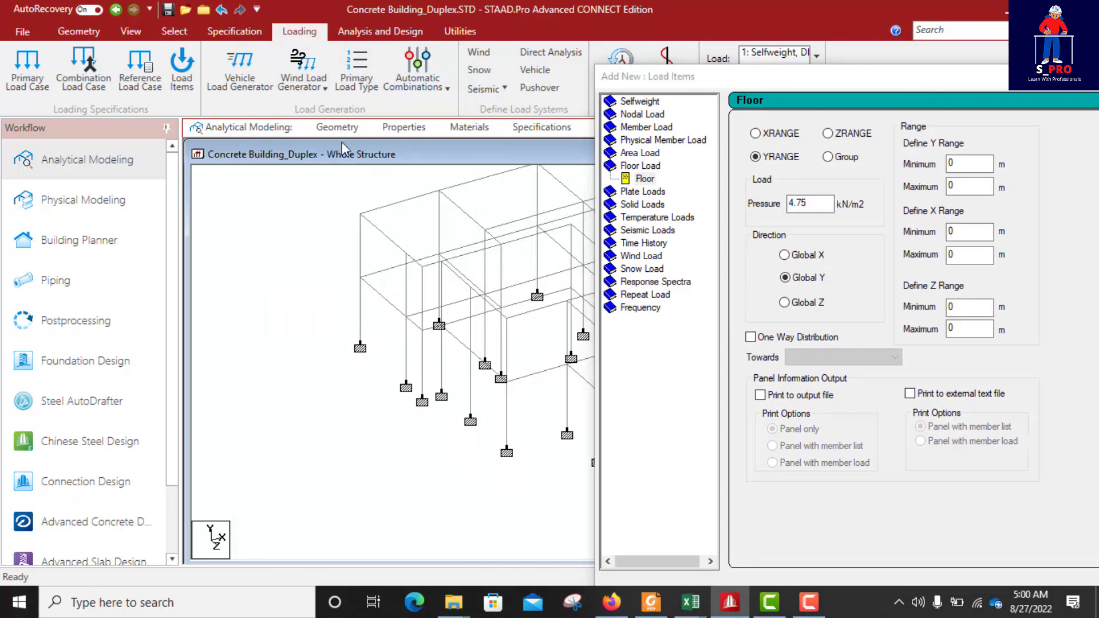
click(460, 31)
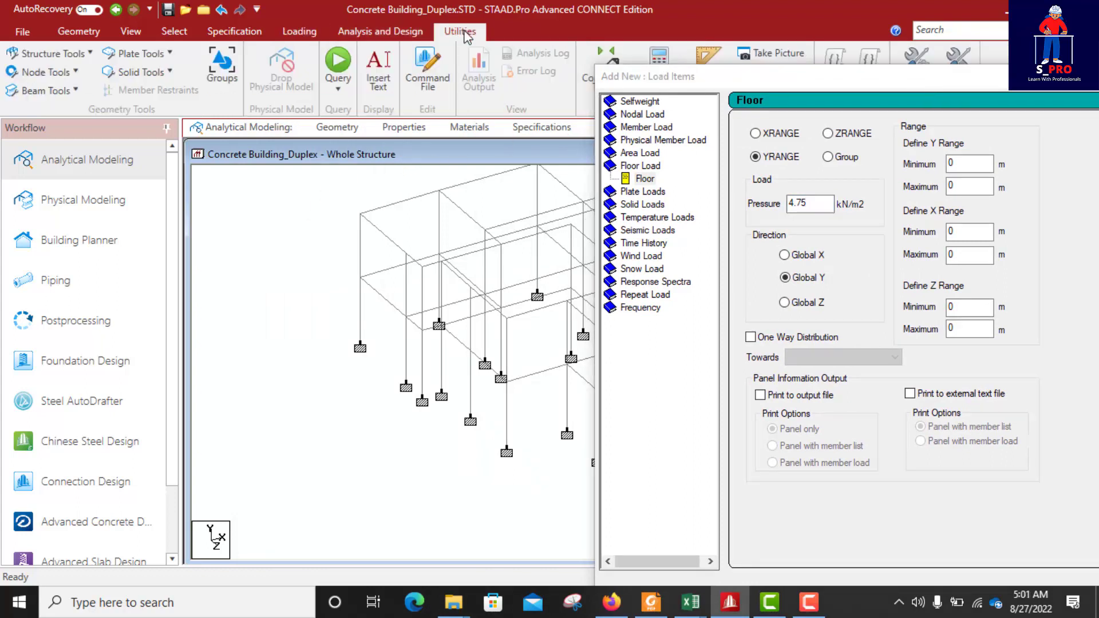
click(73, 73)
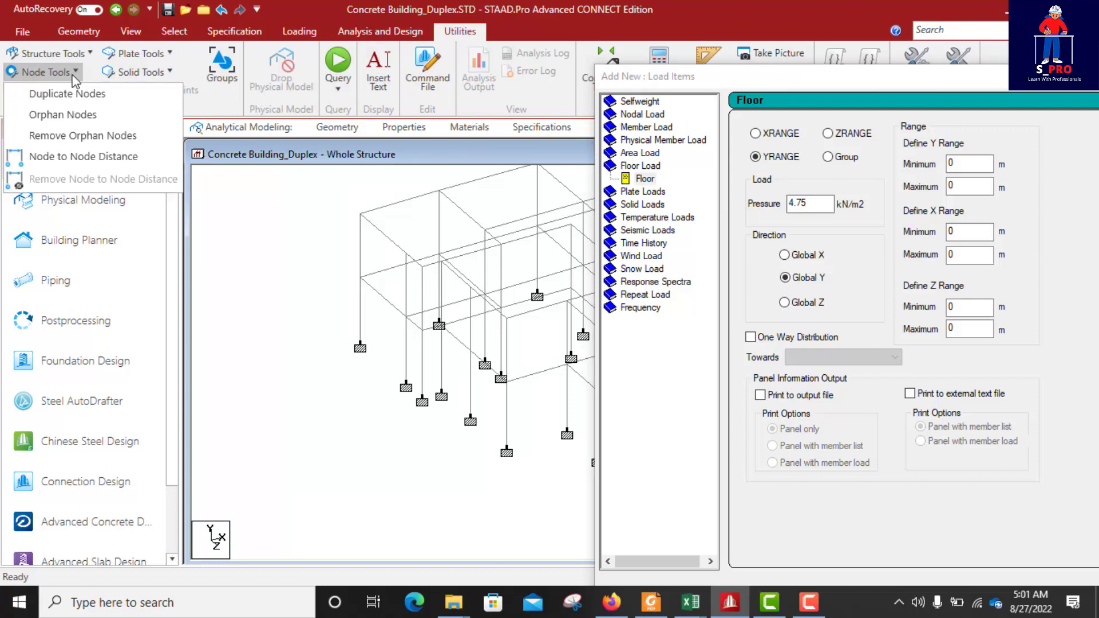
click(45, 156)
click(360, 346)
click(360, 278)
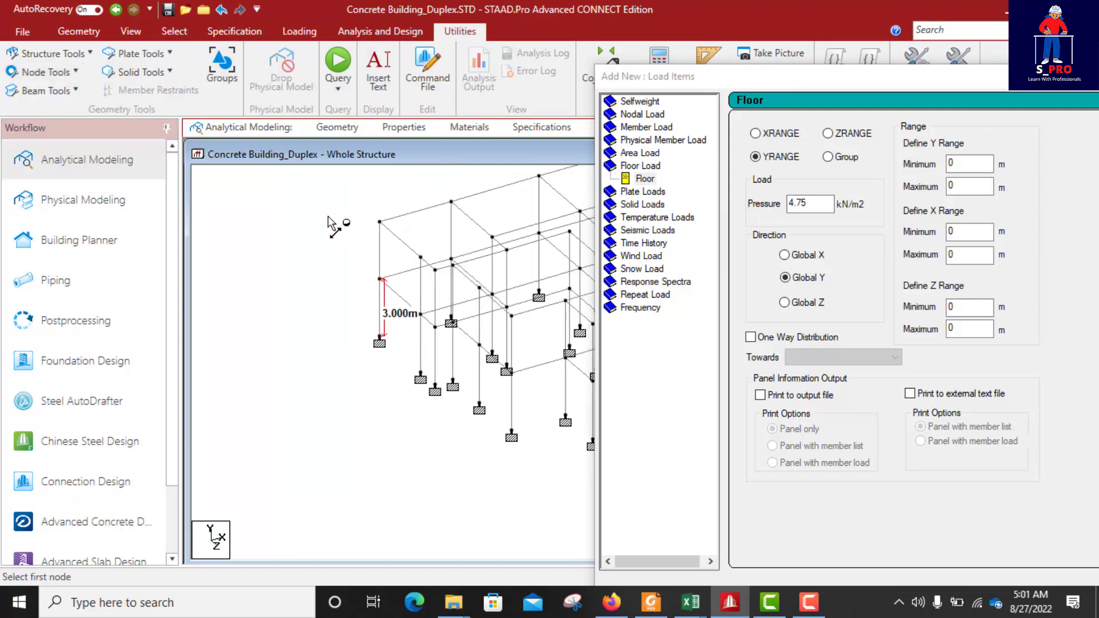
scroll(343, 225, down, 2)
middle_drag(485, 255, 302, 219)
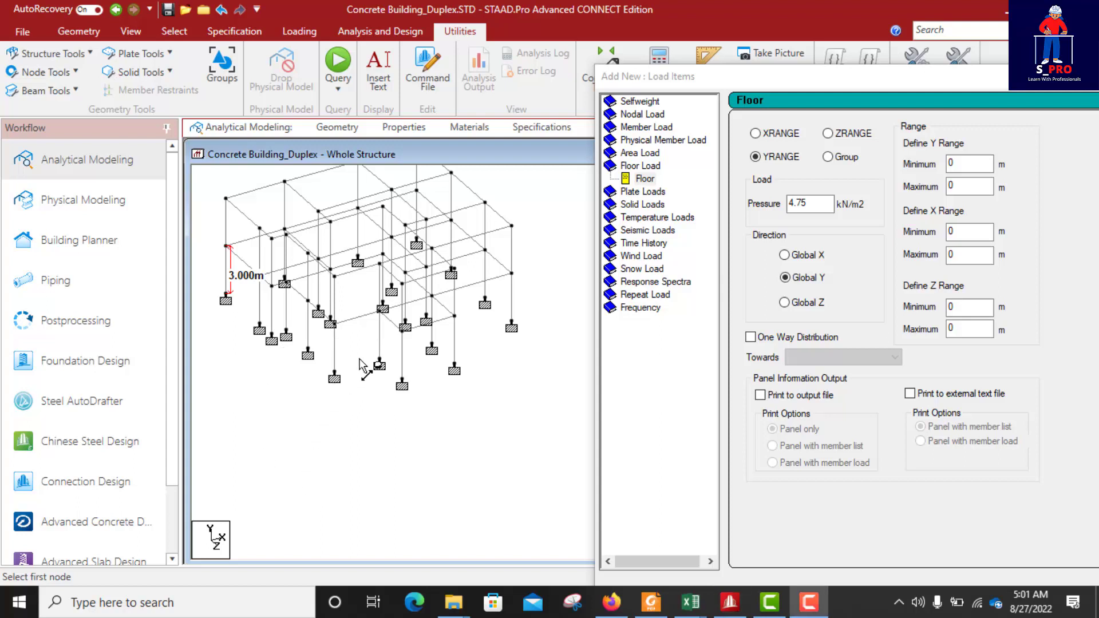
middle_drag(448, 289, 449, 365)
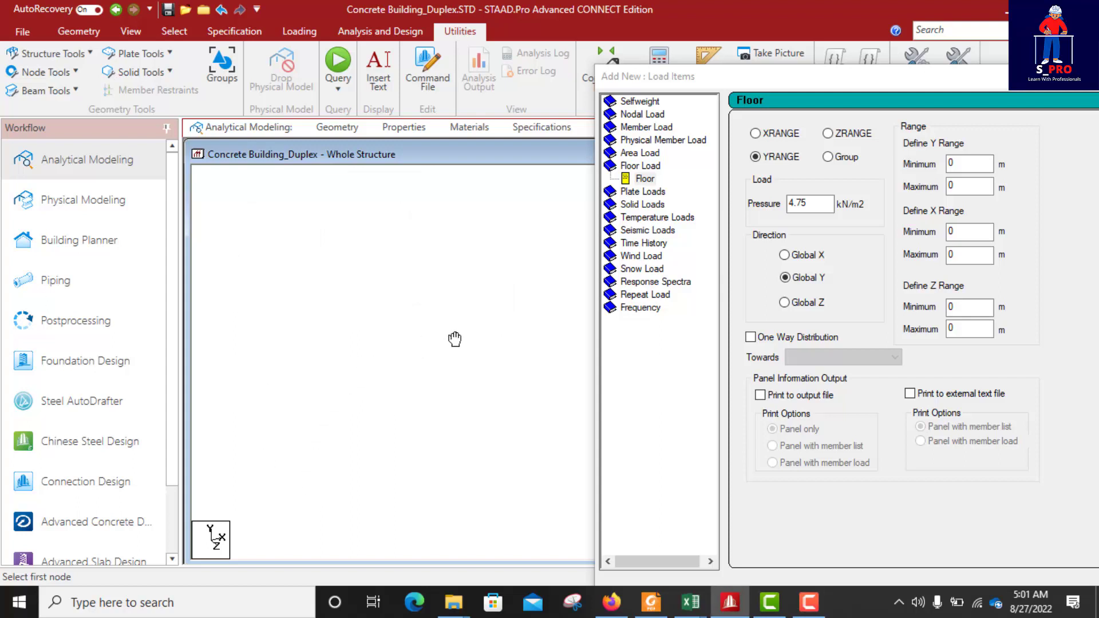
- Measure the 12.075 m length, 10.375 m depth and 2.500 m offset between nodes
click(227, 274)
click(428, 218)
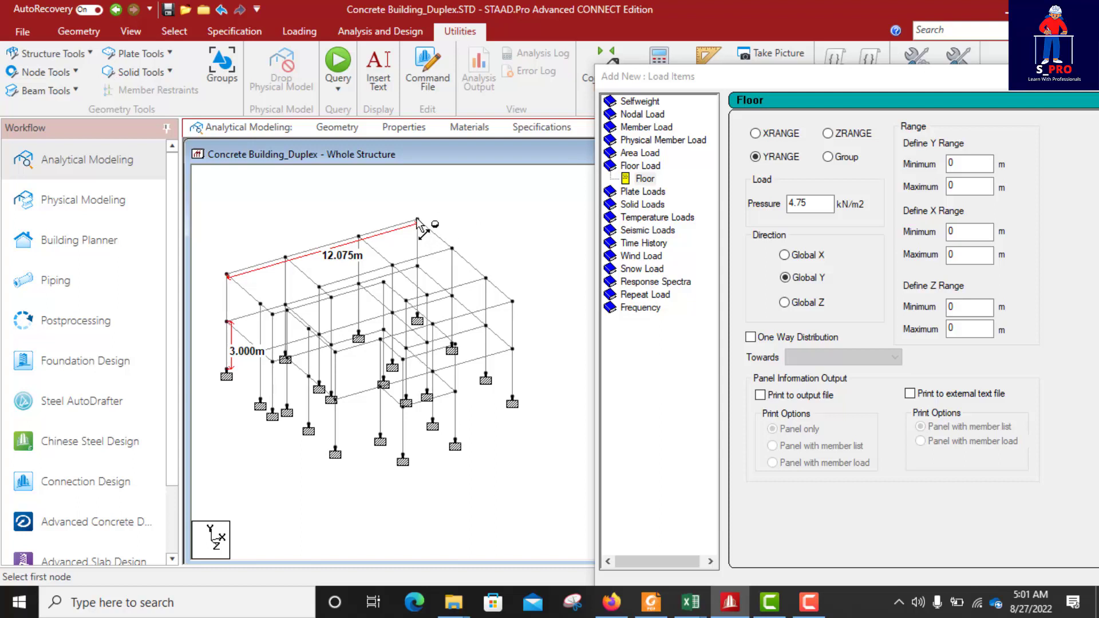
click(417, 219)
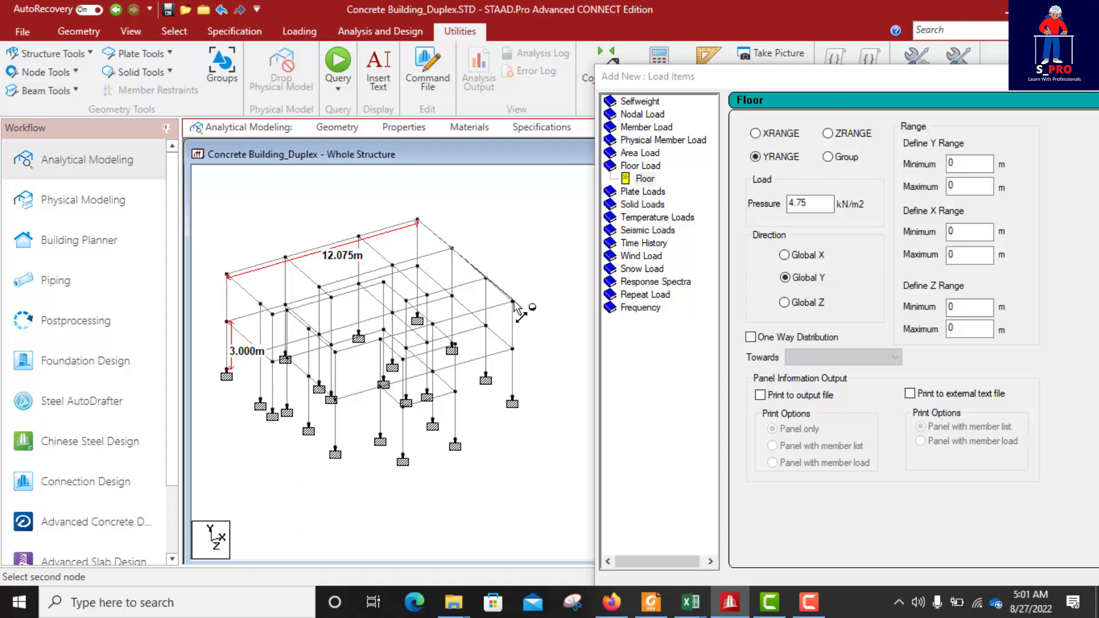
click(512, 301)
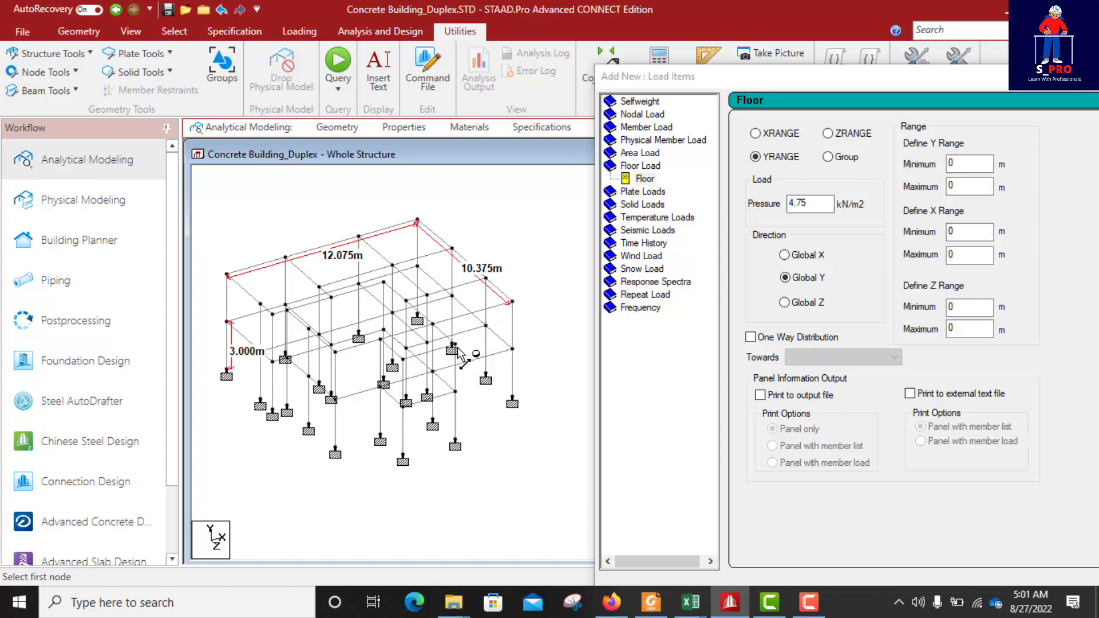
click(380, 438)
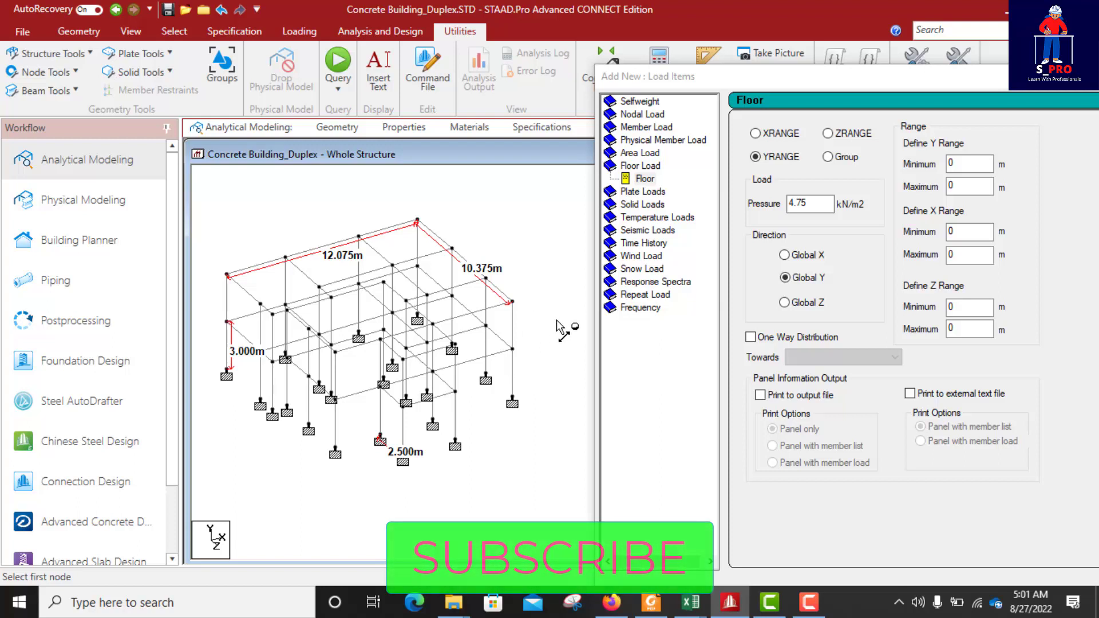
click(807, 205)
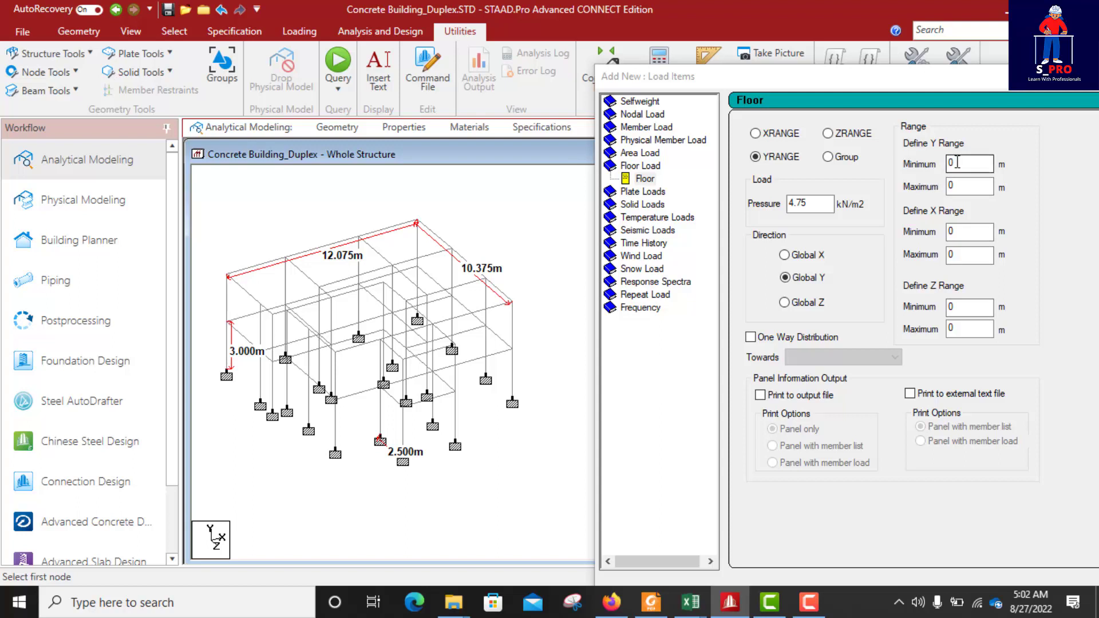
- Set the floor load Y range maximum to 3 and X range maximum to 12.075
double_click(948, 189)
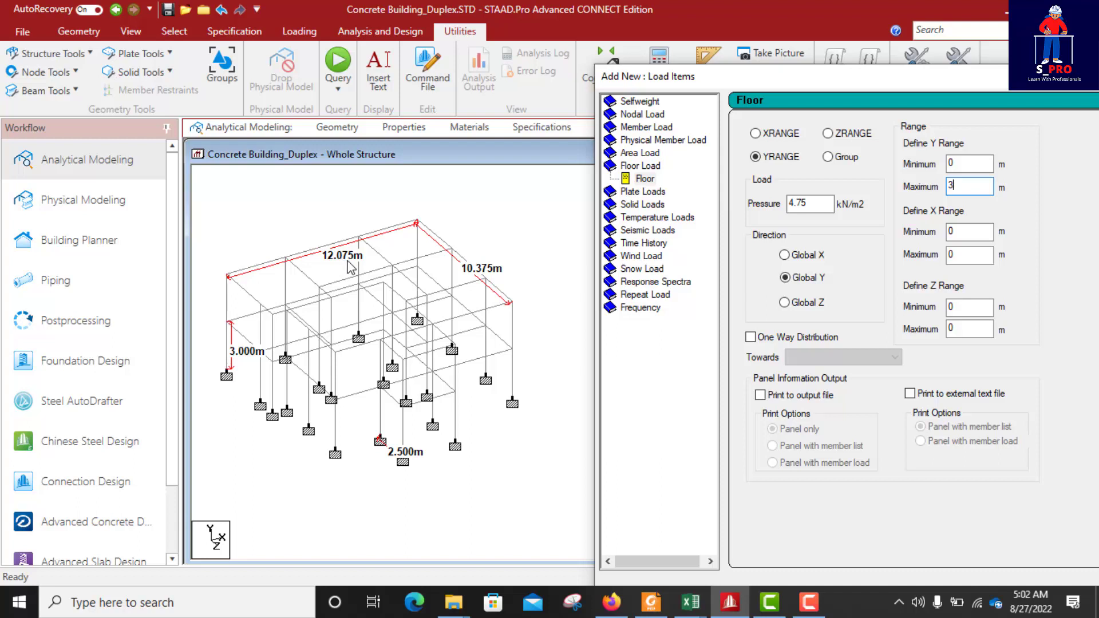
double_click(948, 262)
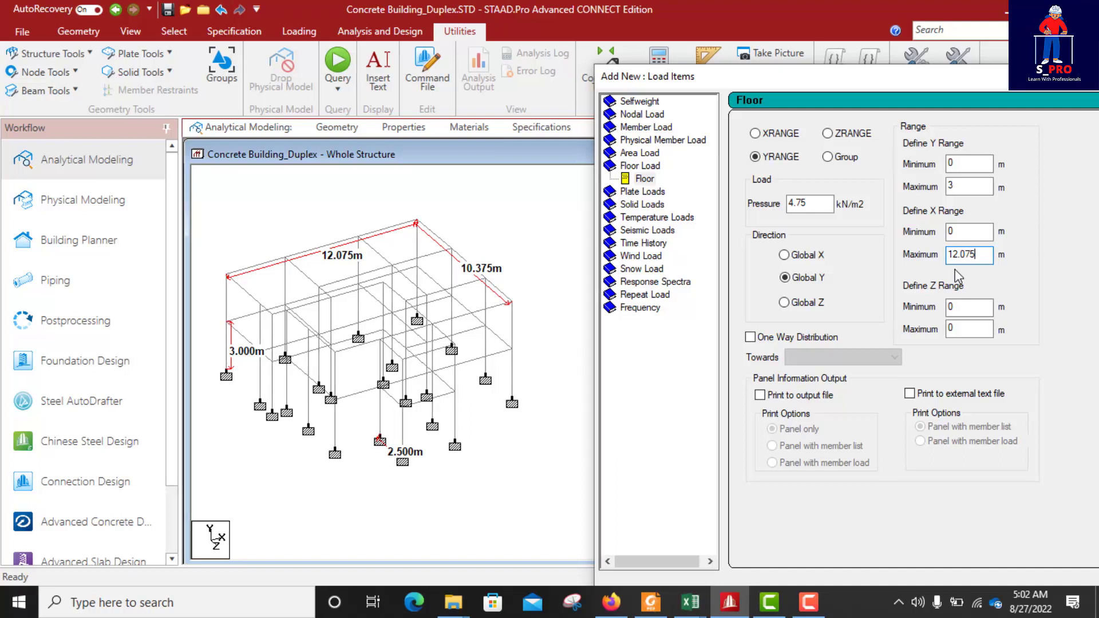
click(965, 309)
click(286, 603)
- Compute 10.375 + 2.5 = 12.875 in Windows Calculator
text(ca)
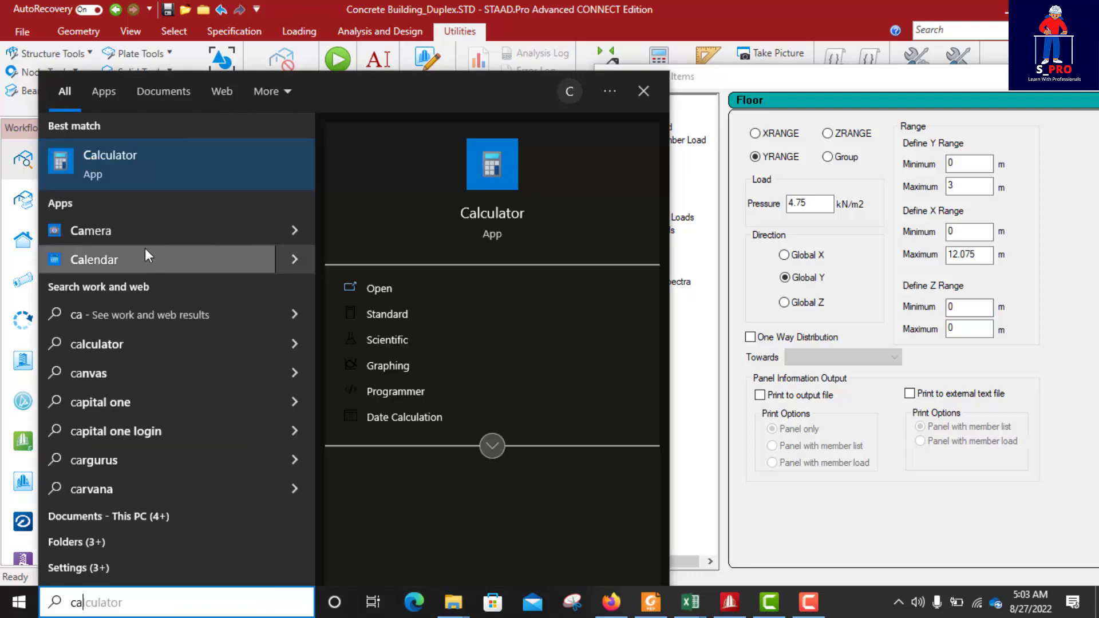
click(145, 174)
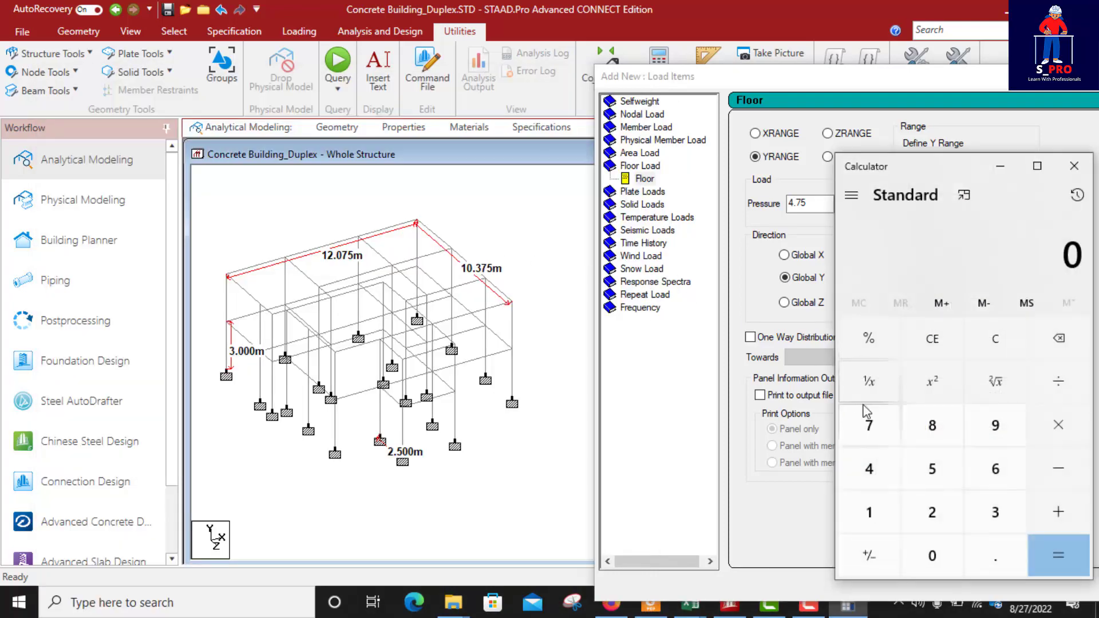
click(867, 517)
click(927, 555)
click(997, 550)
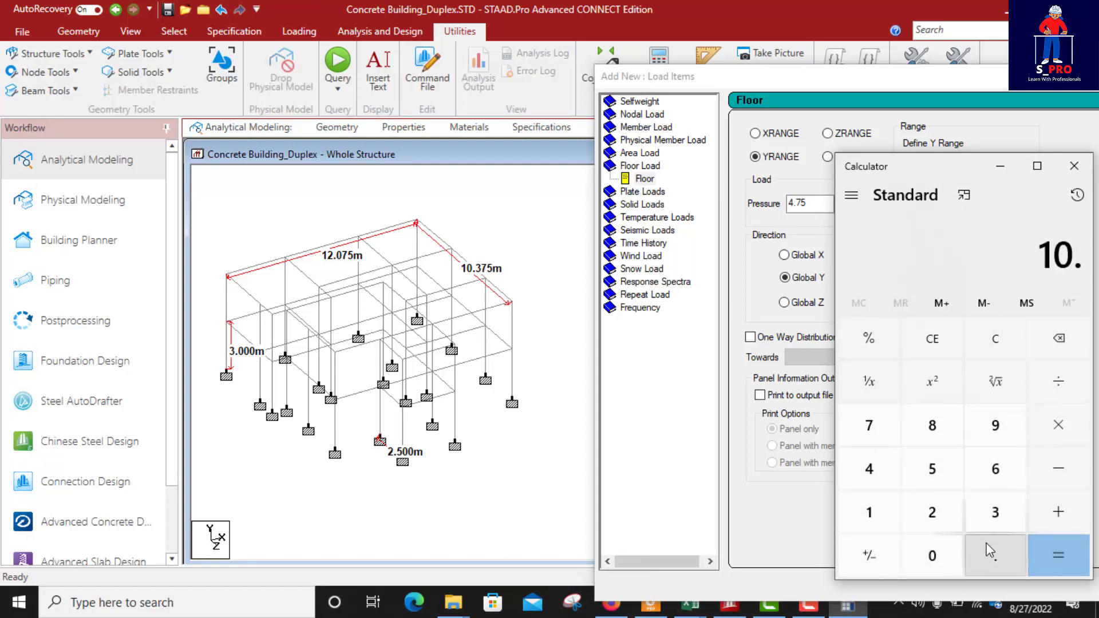
click(995, 513)
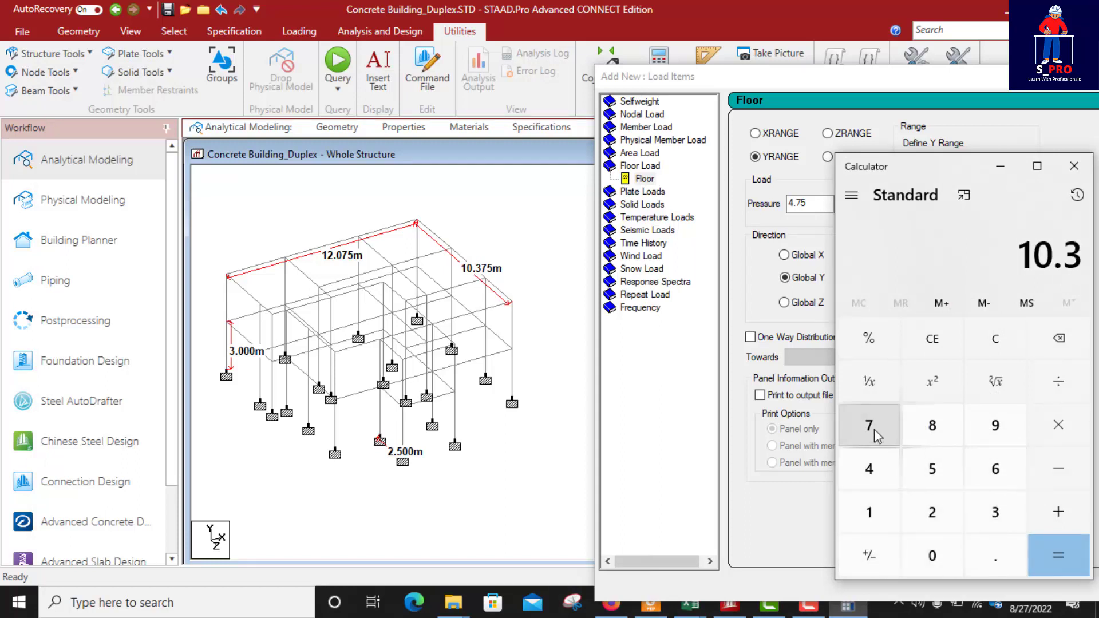
click(868, 424)
click(932, 472)
click(1056, 513)
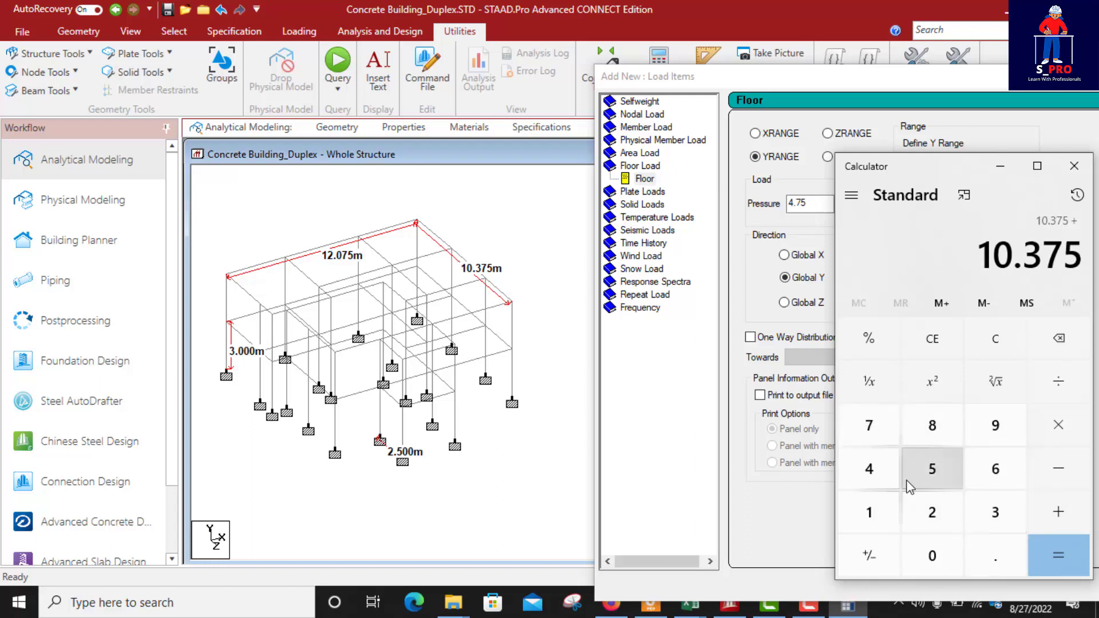
click(927, 515)
click(996, 554)
click(938, 478)
click(1059, 554)
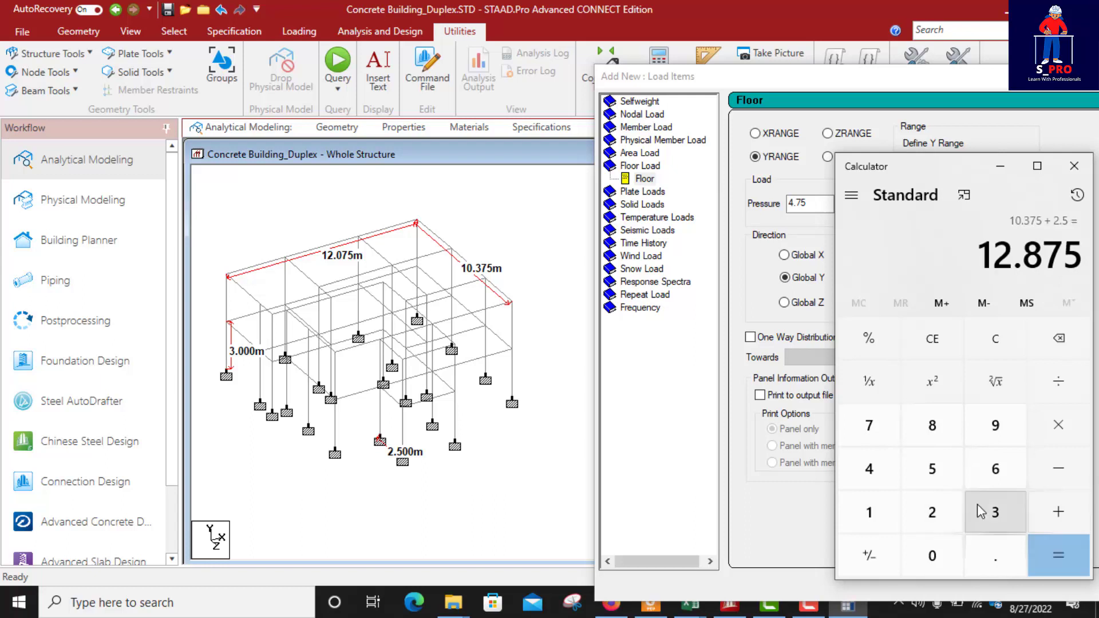
- Minimise Calculator and select the Z range maximum value in the floor load form
click(1001, 166)
click(960, 331)
drag(959, 332, 943, 336)
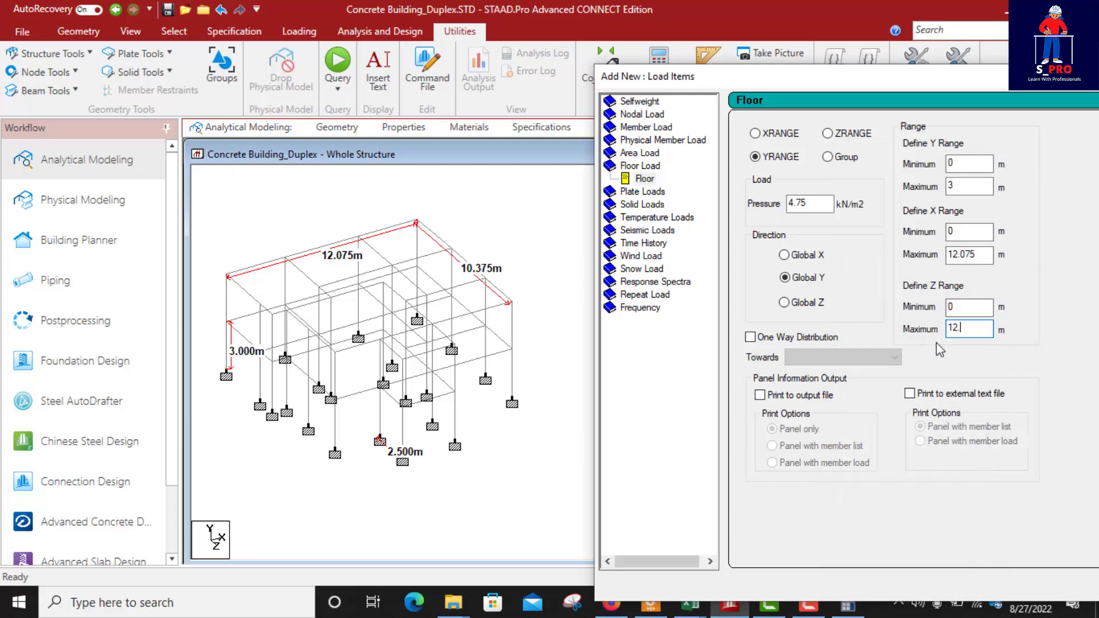
- Set Z range maximum to 12.875, make the pressure -4.75, and add the floor load
text(12.875)
click(807, 208)
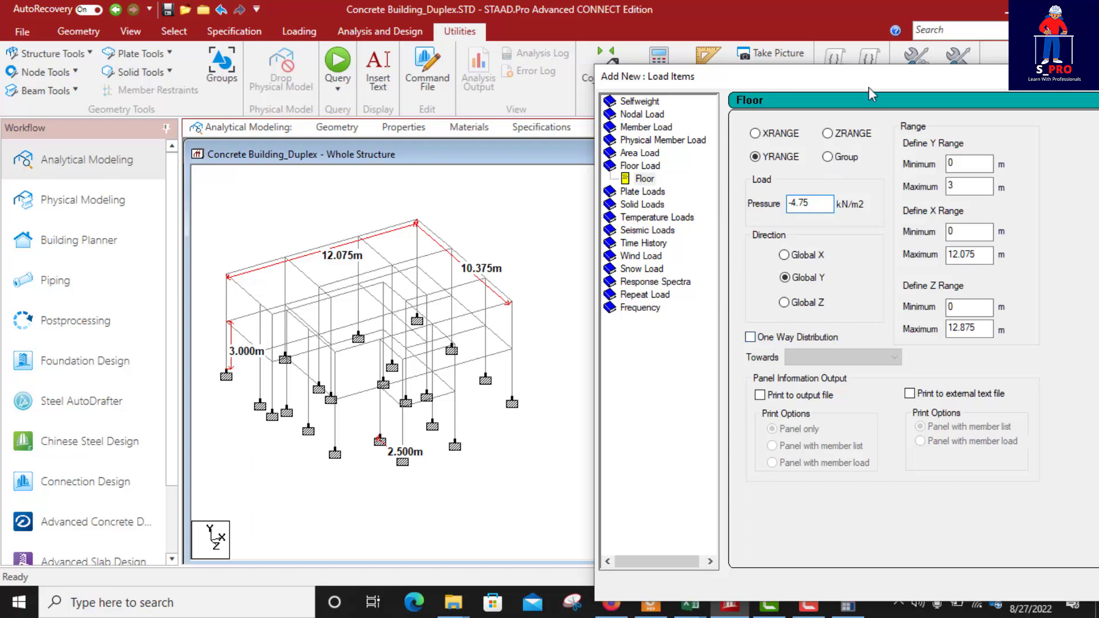
drag(868, 86, 497, 17)
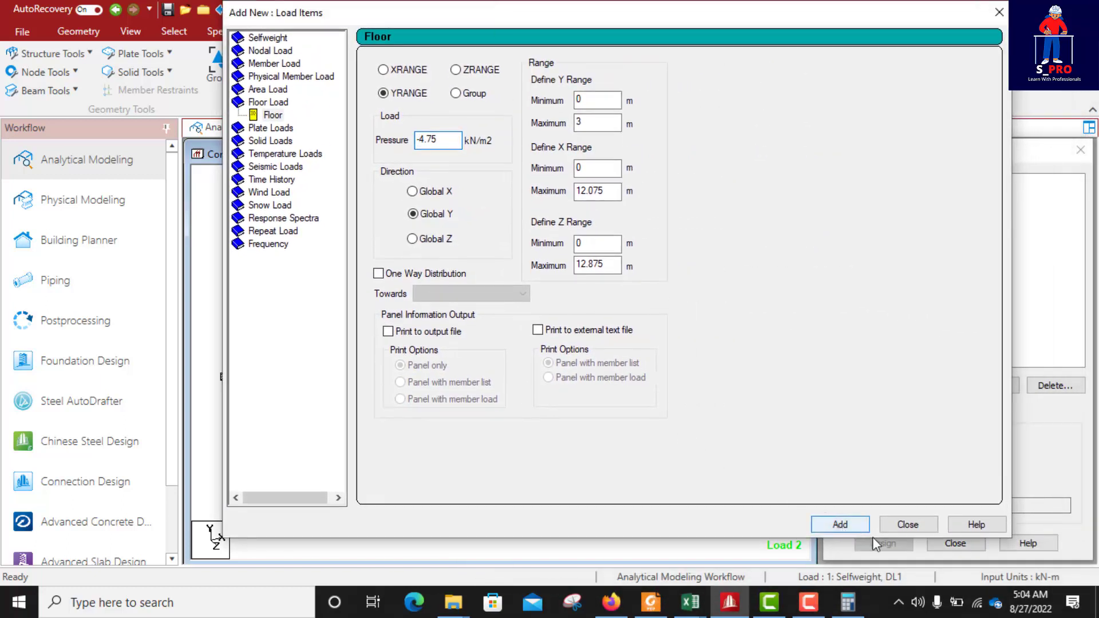
click(840, 524)
click(904, 524)
click(940, 244)
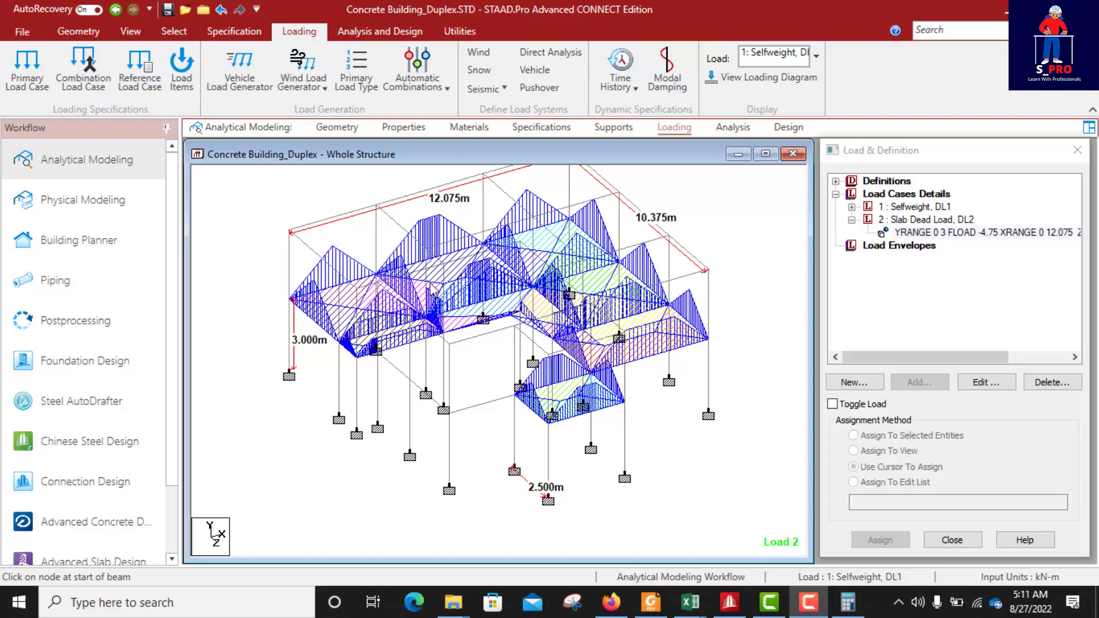
scroll(438, 368, up, 3)
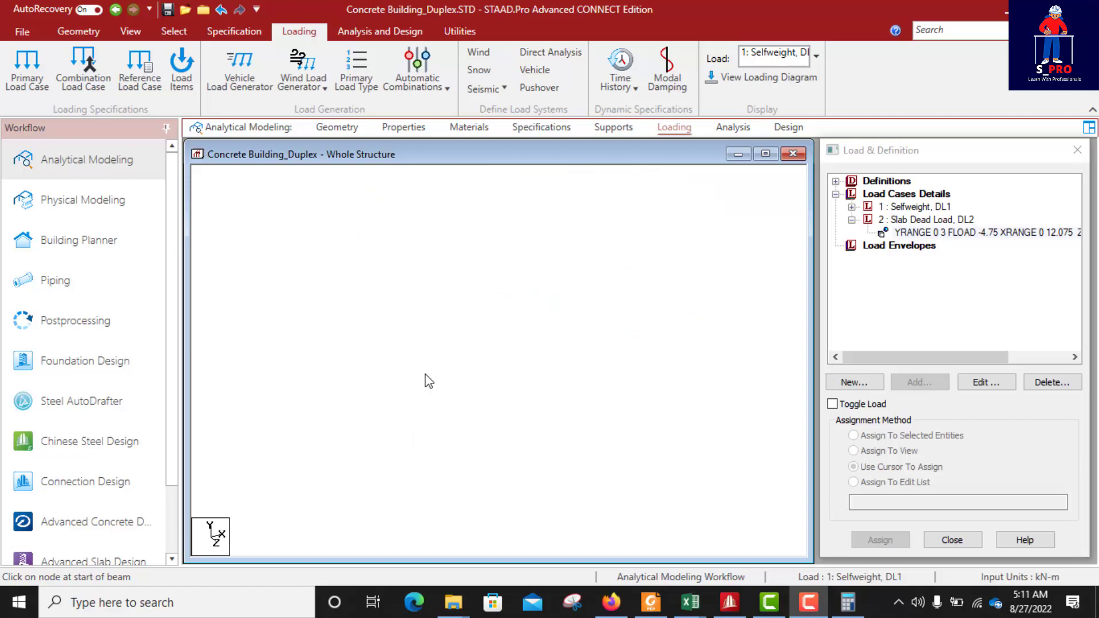
scroll(425, 376, up, 2)
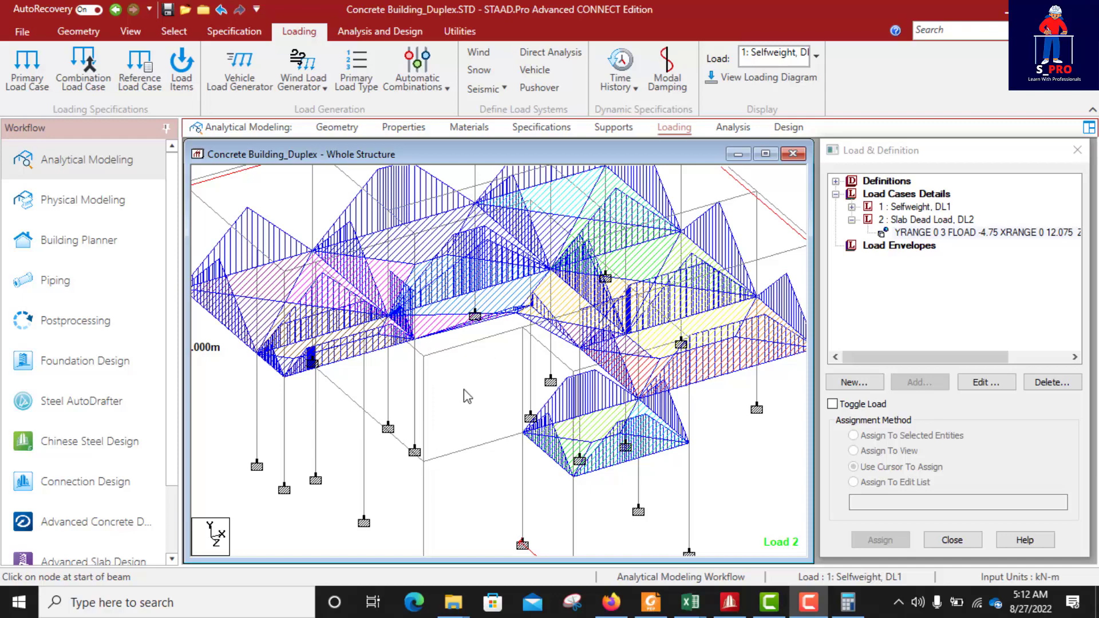
scroll(509, 368, down, 3)
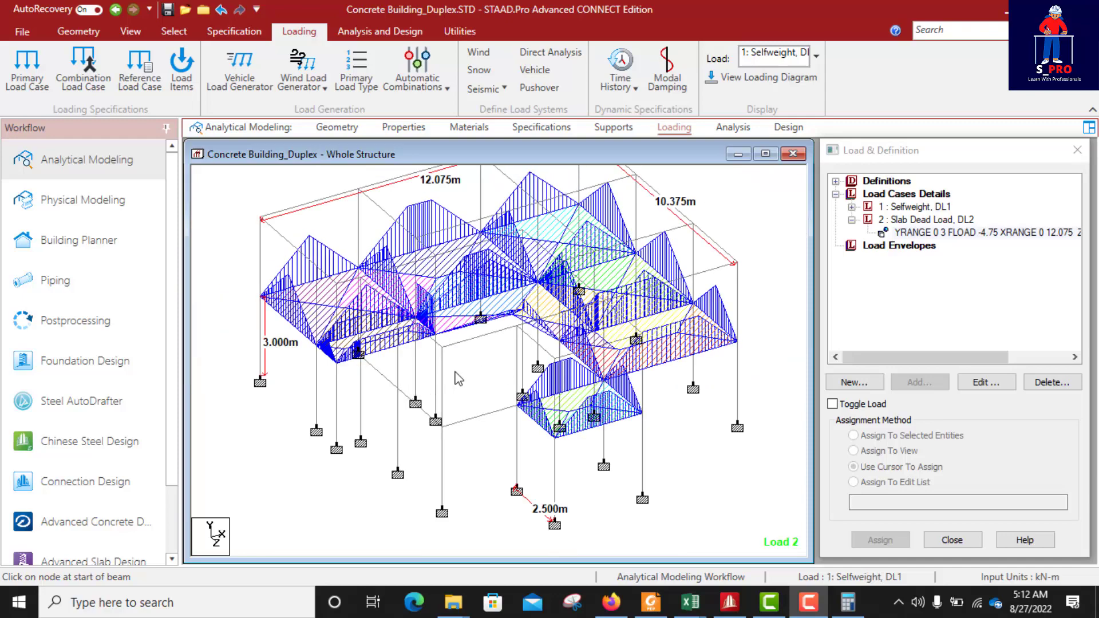
scroll(458, 378, up, 3)
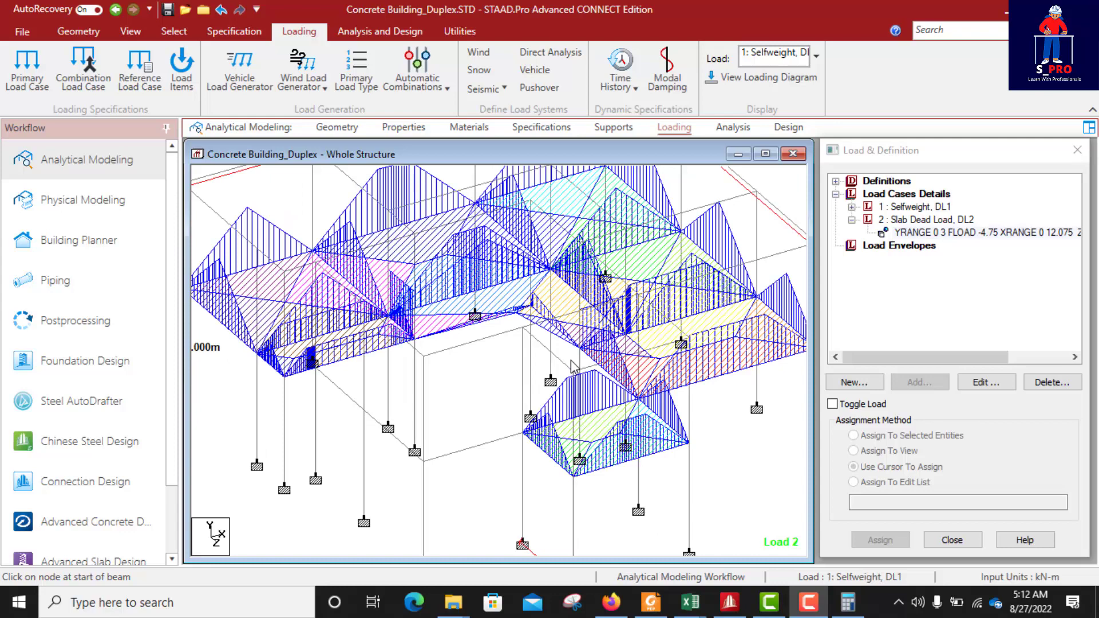
- Draw a new mid-span beam between two existing floor nodes
click(338, 127)
scroll(480, 438, up, 2)
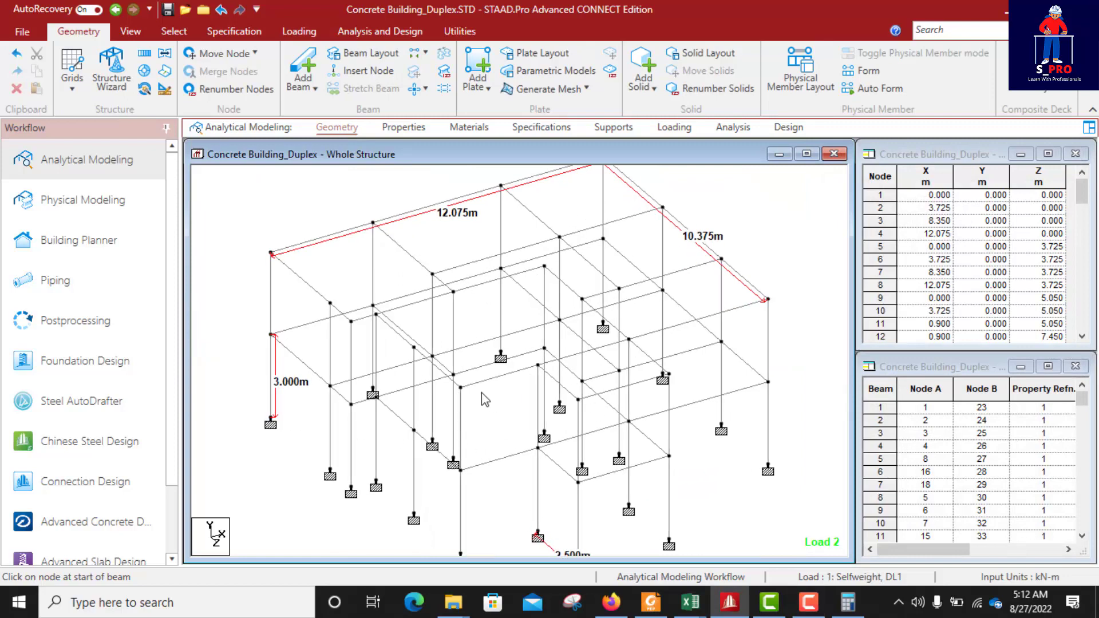
scroll(452, 392, down, 1)
middle_drag(486, 442, 464, 331)
scroll(464, 331, up, 1)
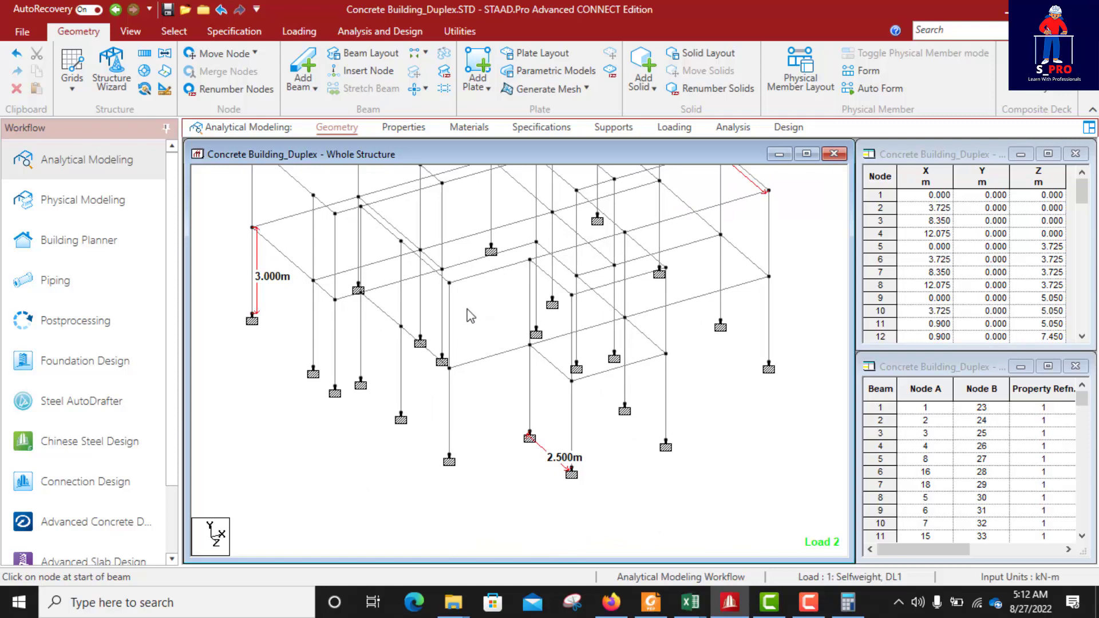
scroll(470, 316, up, 2)
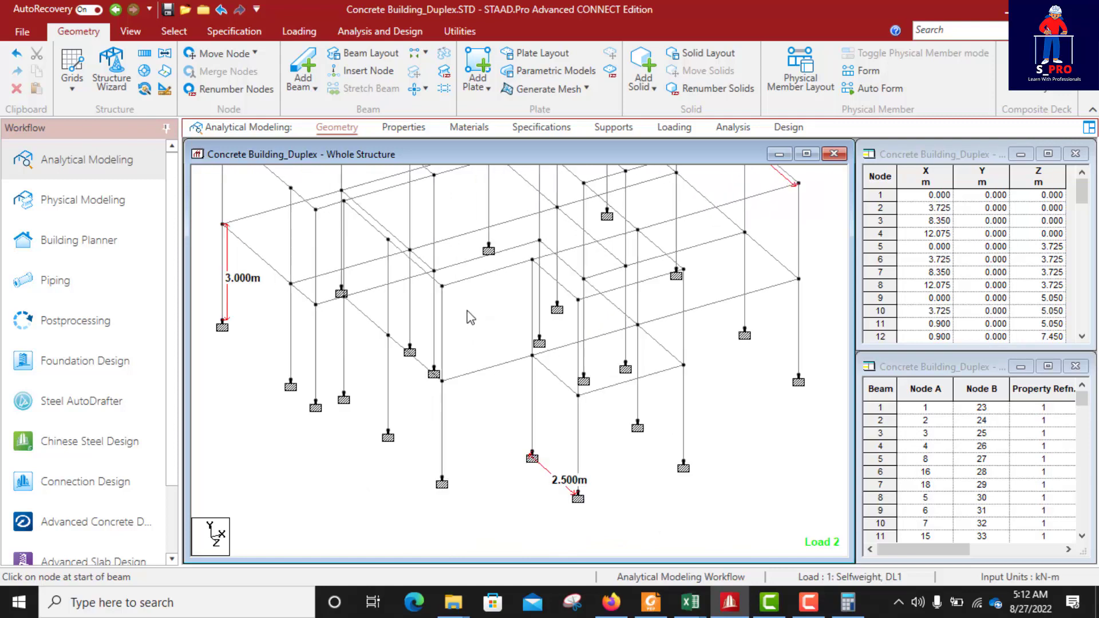
click(302, 69)
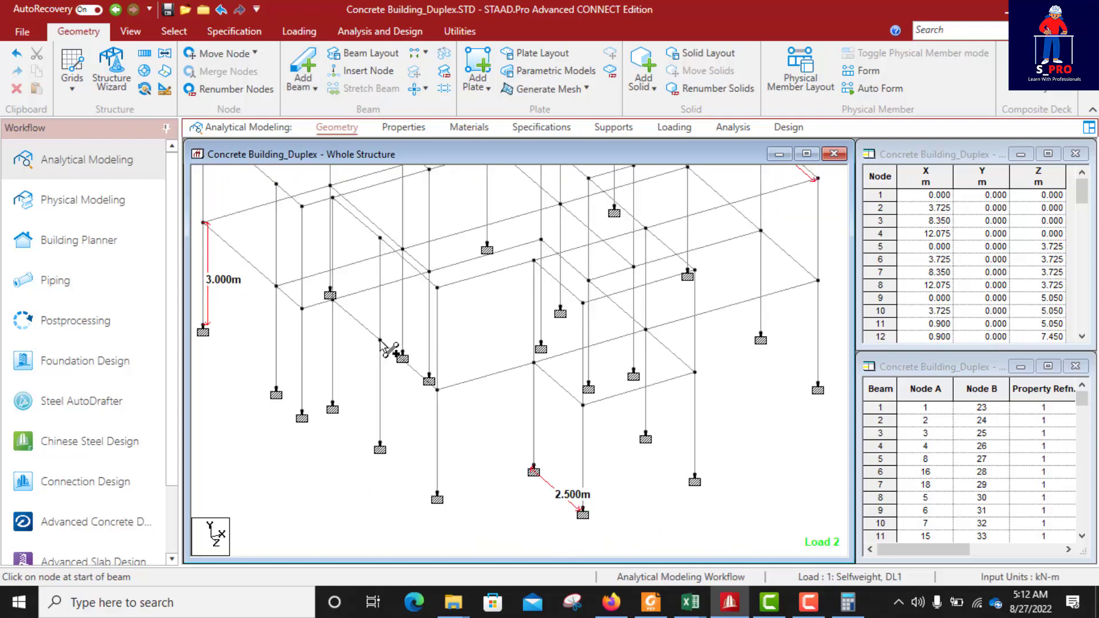
drag(381, 340, 589, 281)
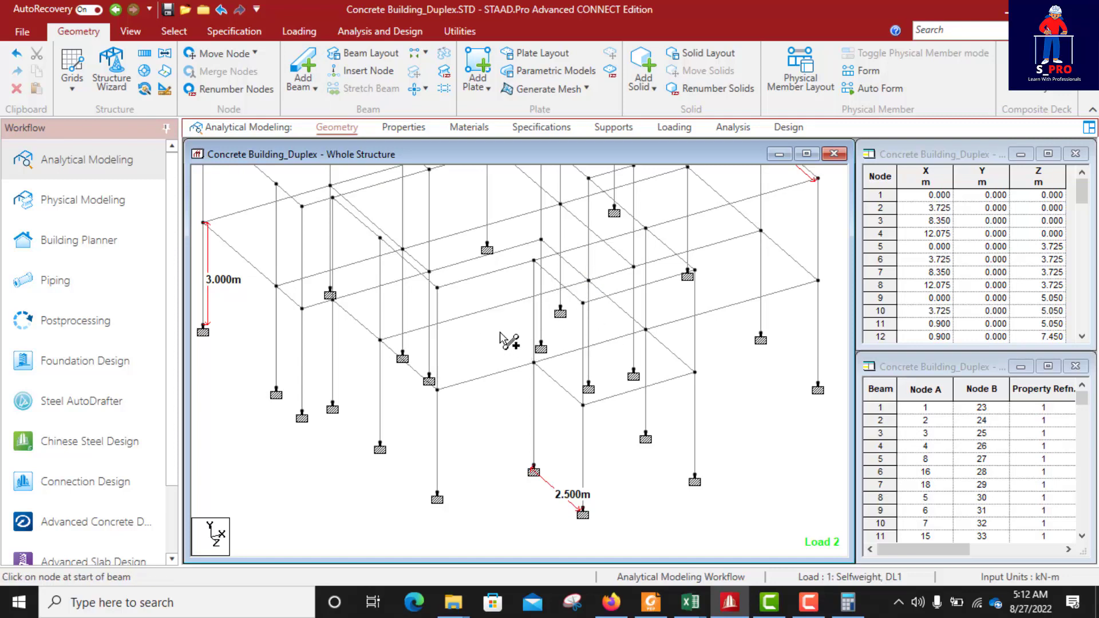
key(Escape)
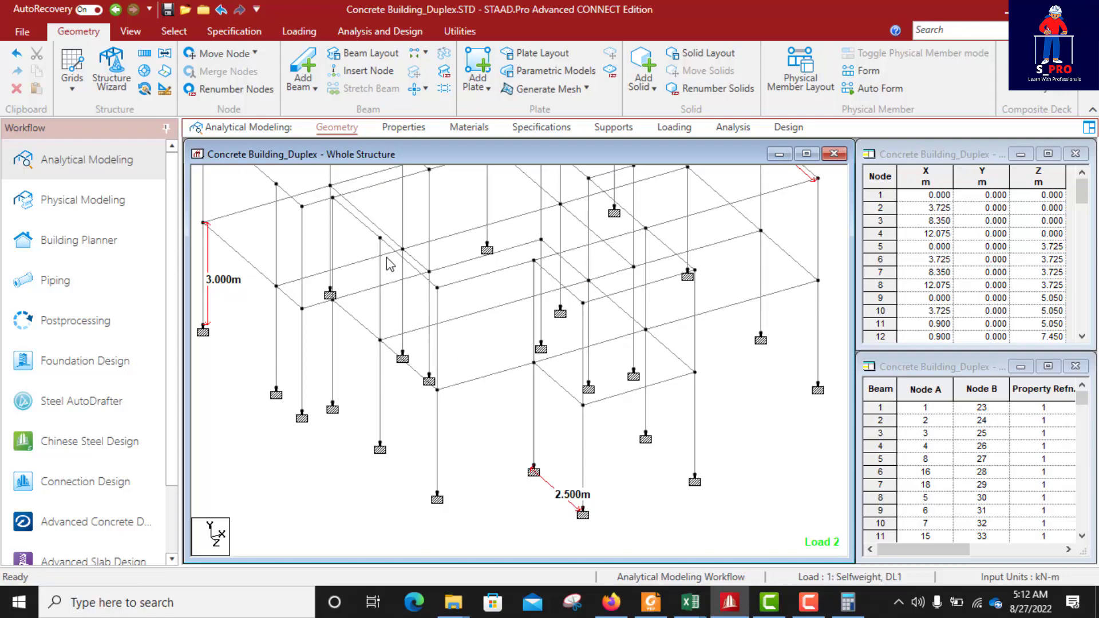
- Assign the Rect 0.45x0.22 section to the new beam
click(413, 129)
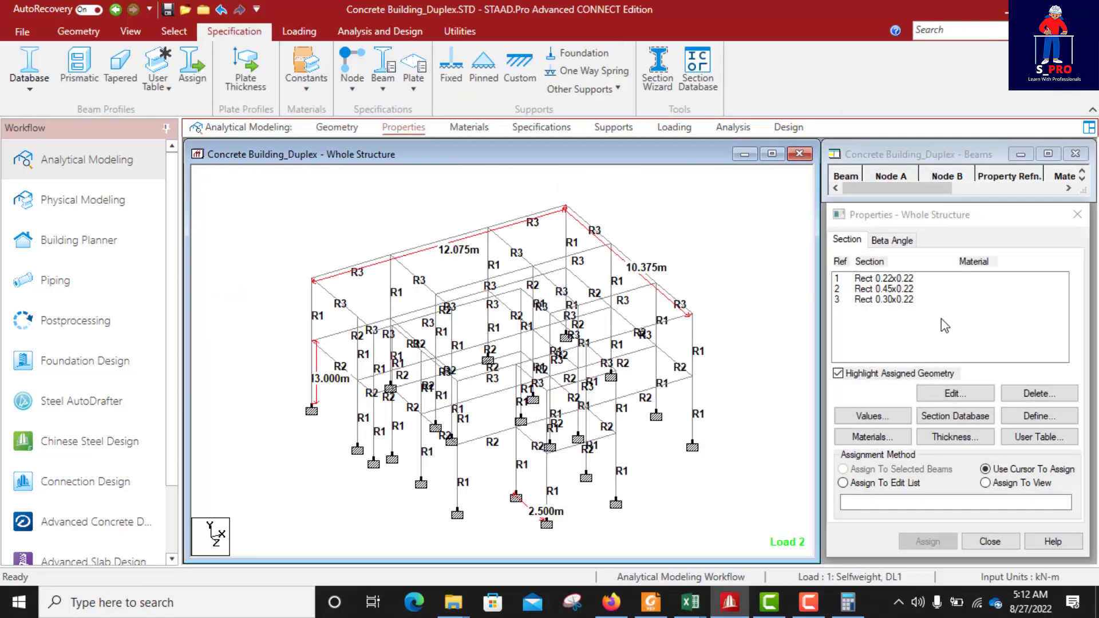
click(867, 289)
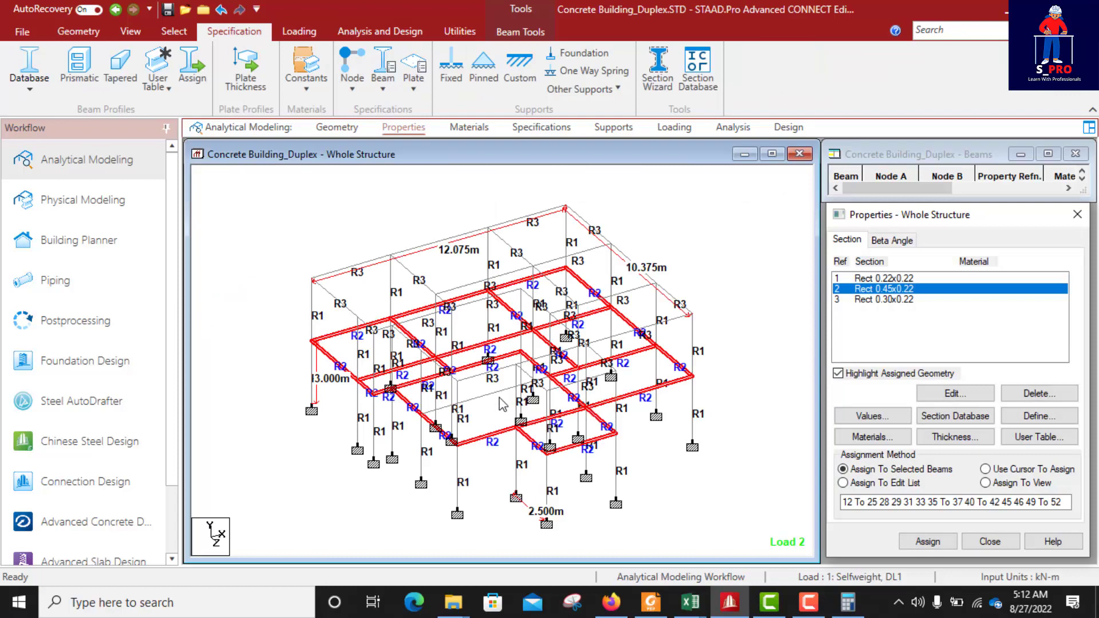
click(436, 410)
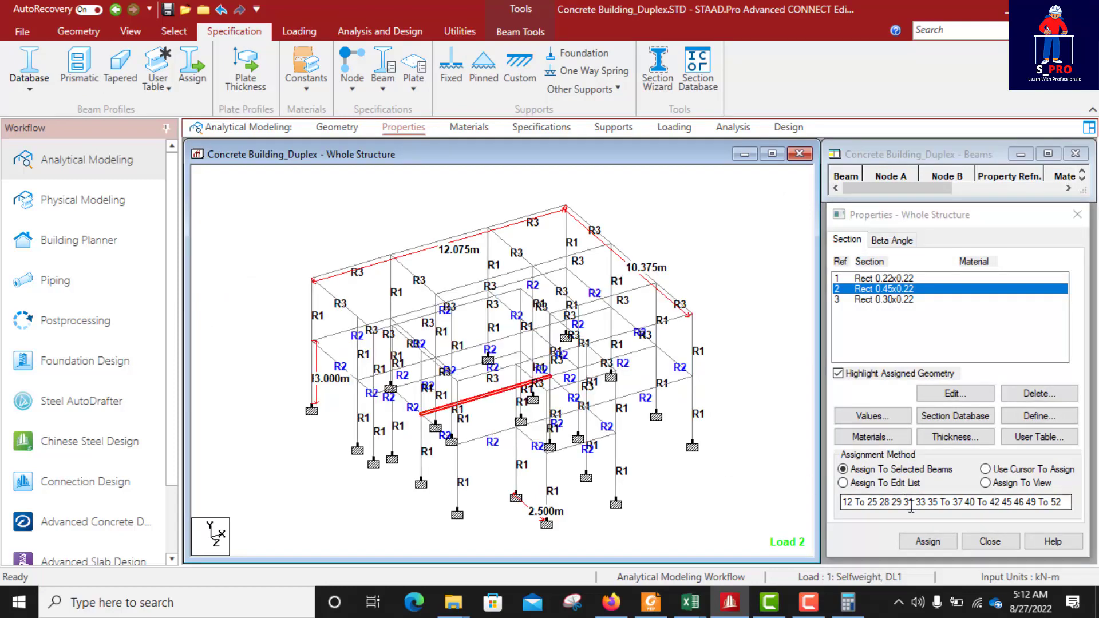
click(928, 541)
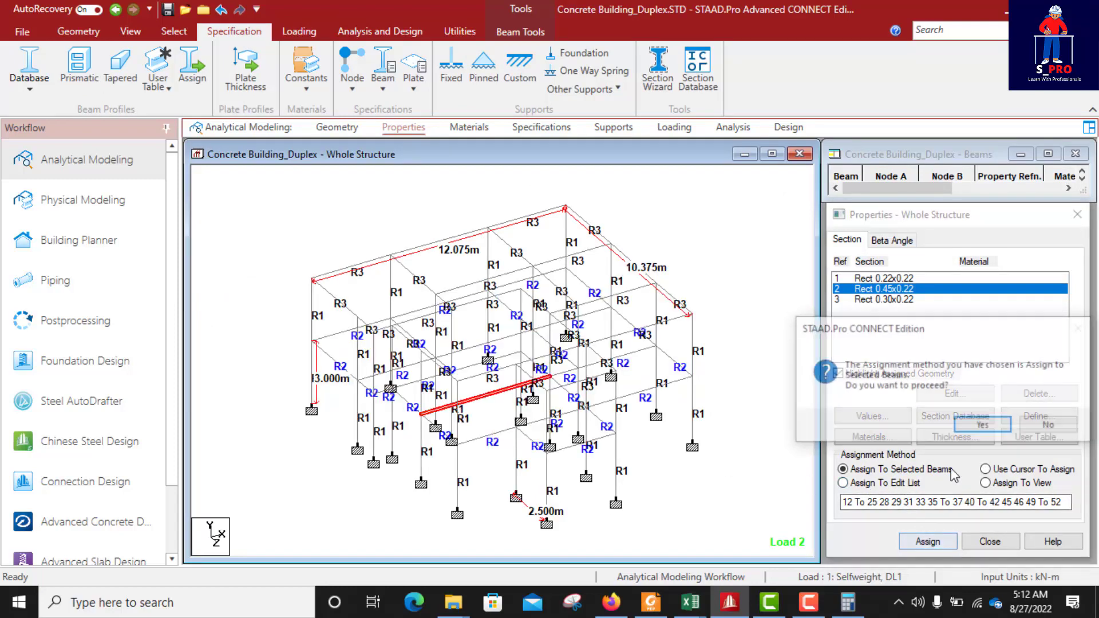
click(975, 424)
click(428, 240)
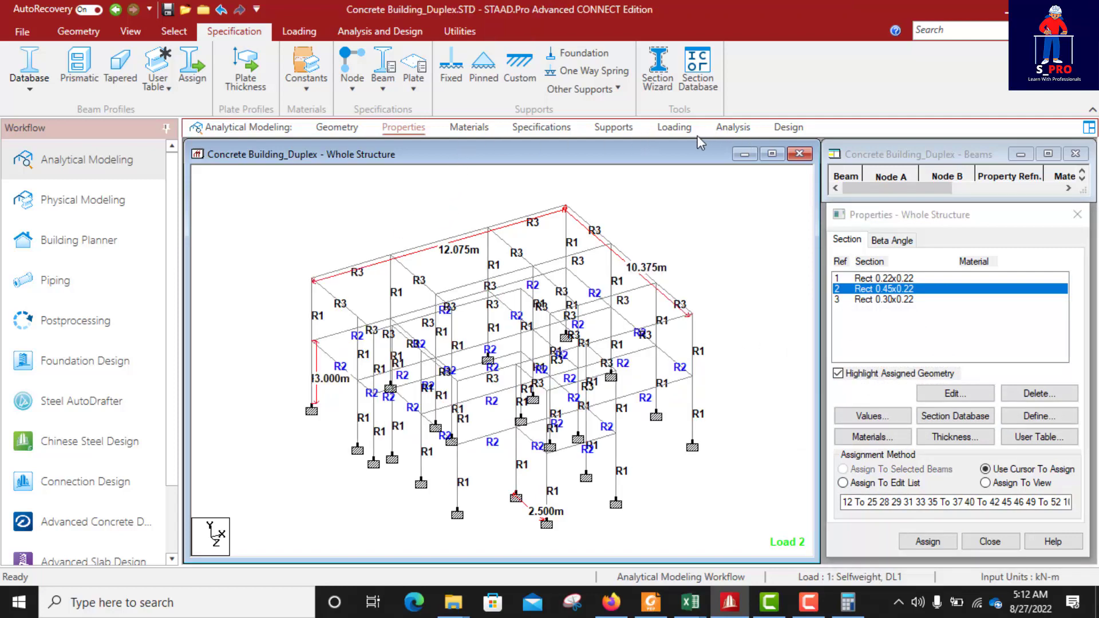
- Expand the load cases and select the SELFWEIGHT Y -1 load item
click(662, 133)
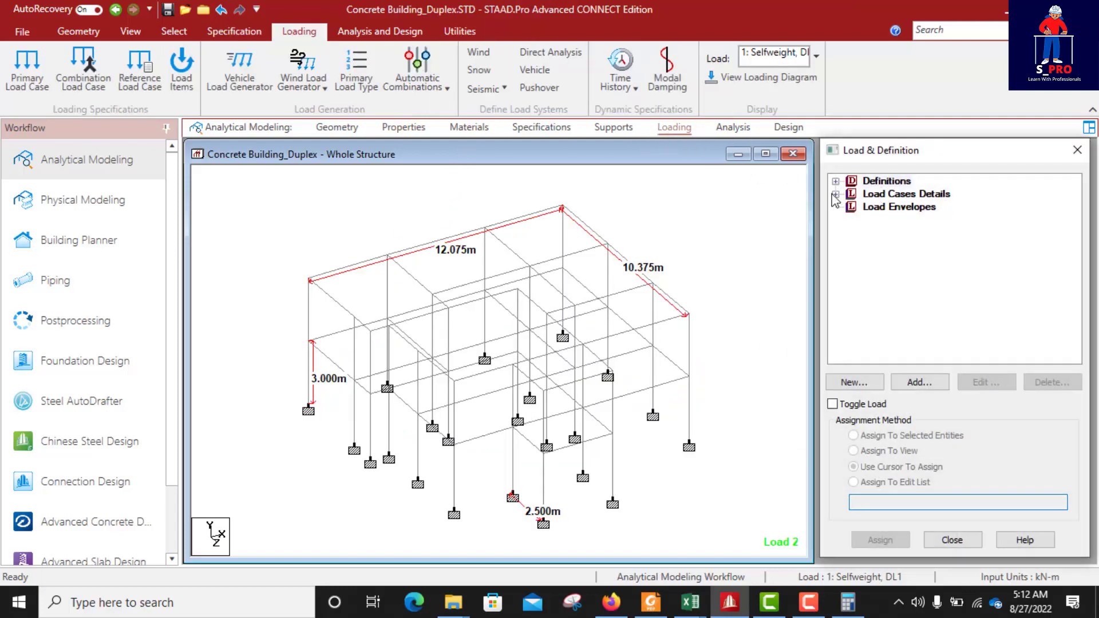
click(836, 194)
click(852, 220)
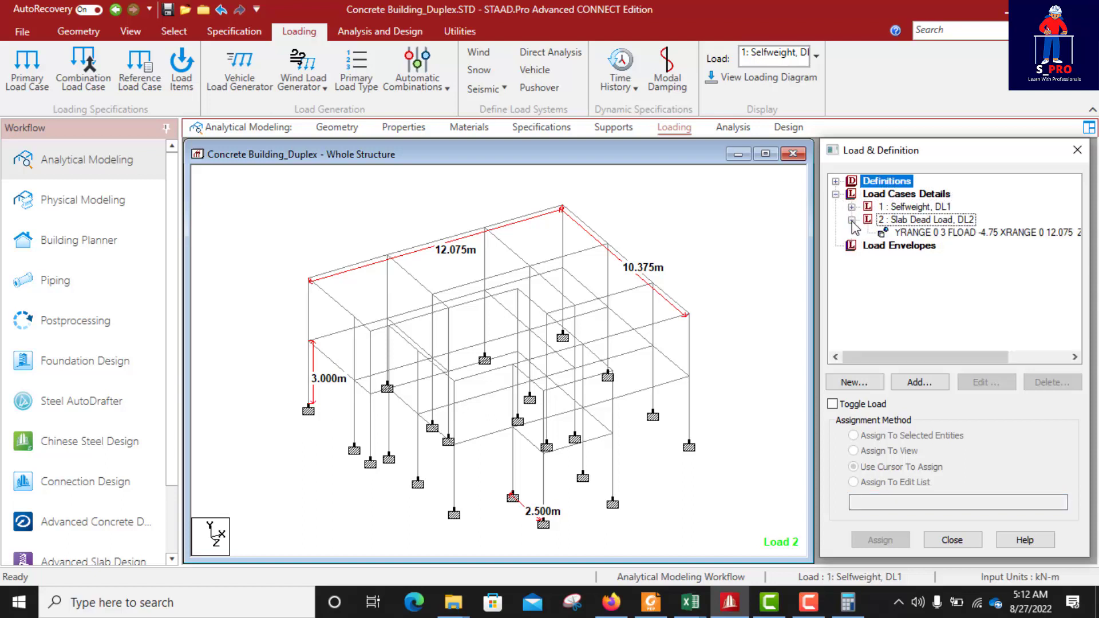
click(851, 207)
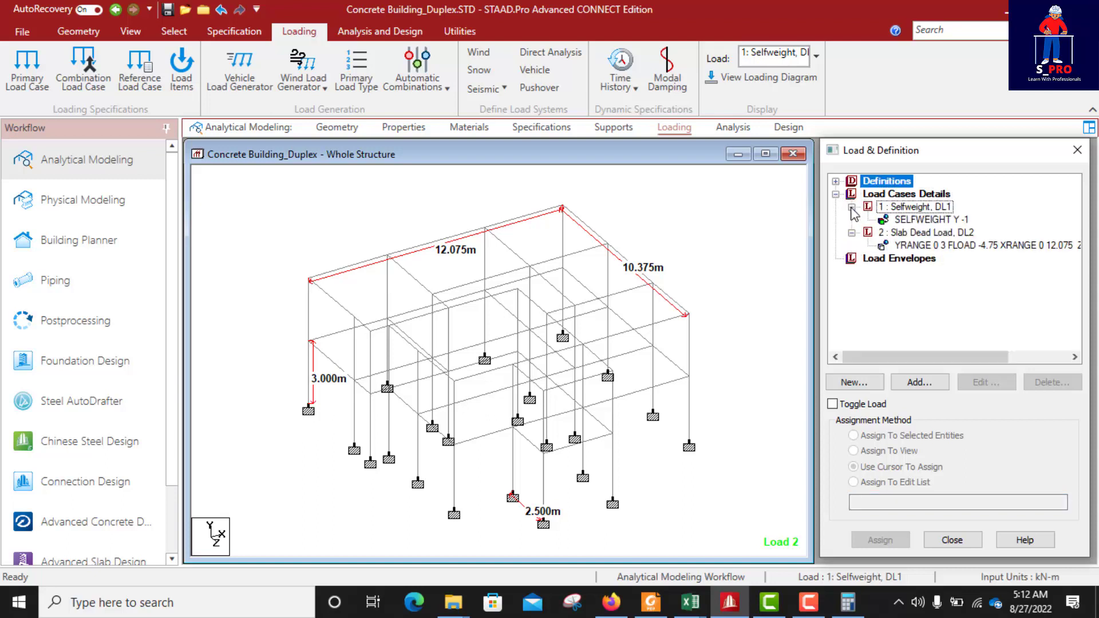
click(906, 233)
click(903, 220)
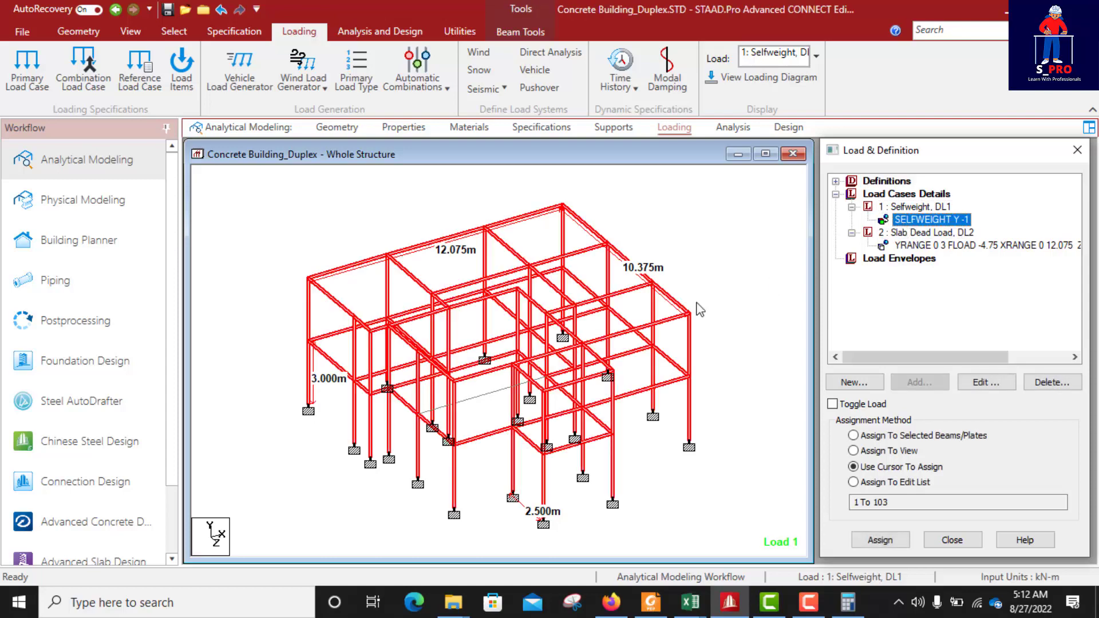
- Apply self-weight to the new beam so it covers members 1 To 104, then display the floor load
click(492, 391)
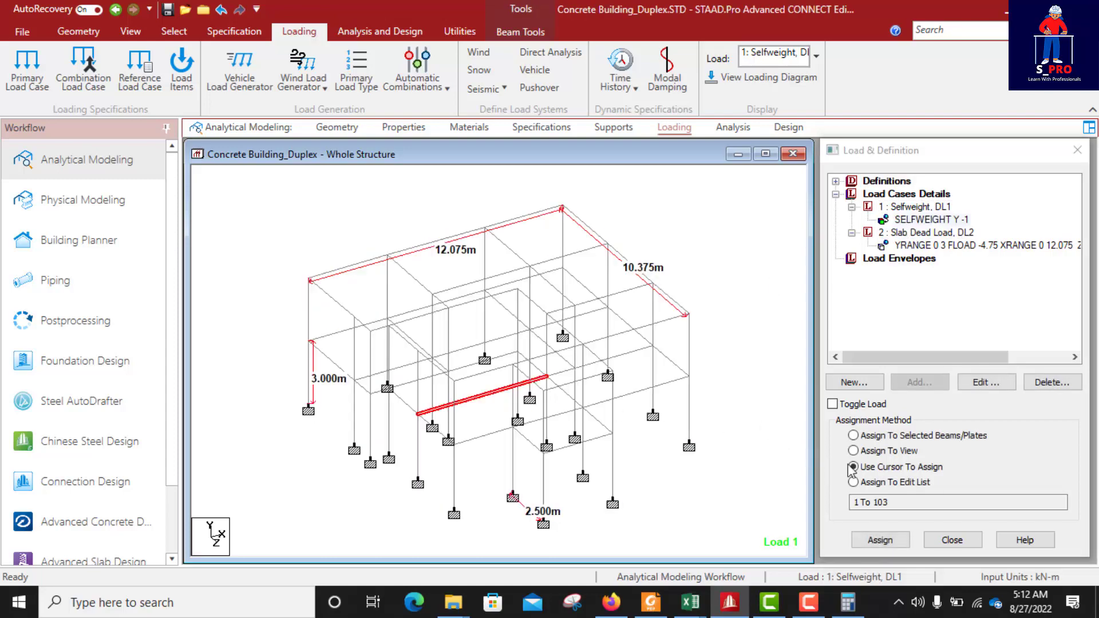
click(859, 436)
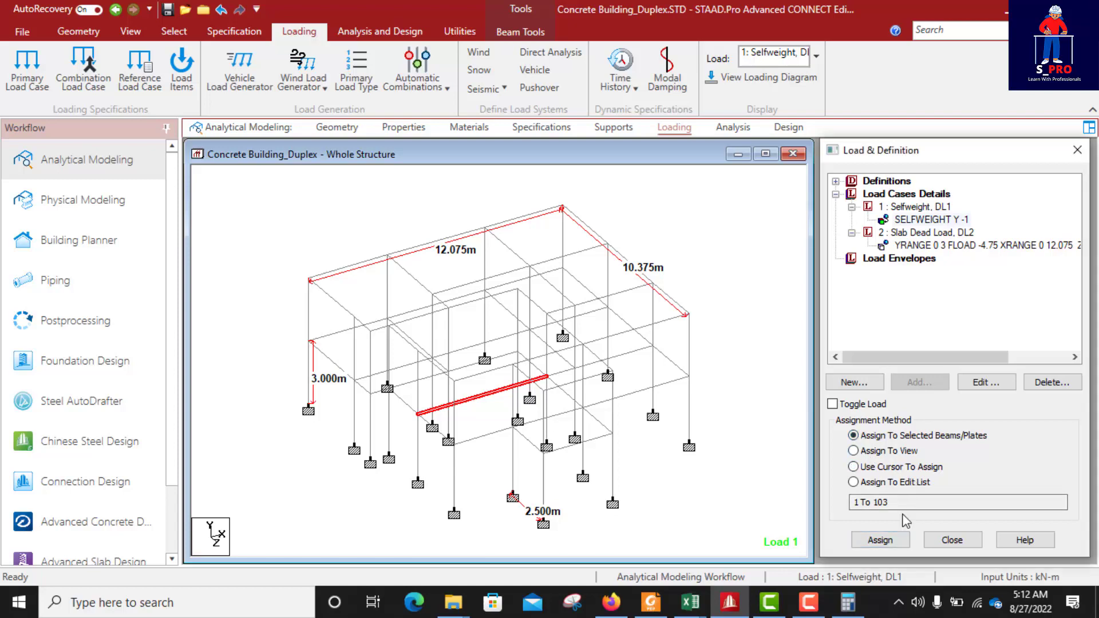
click(880, 540)
click(983, 394)
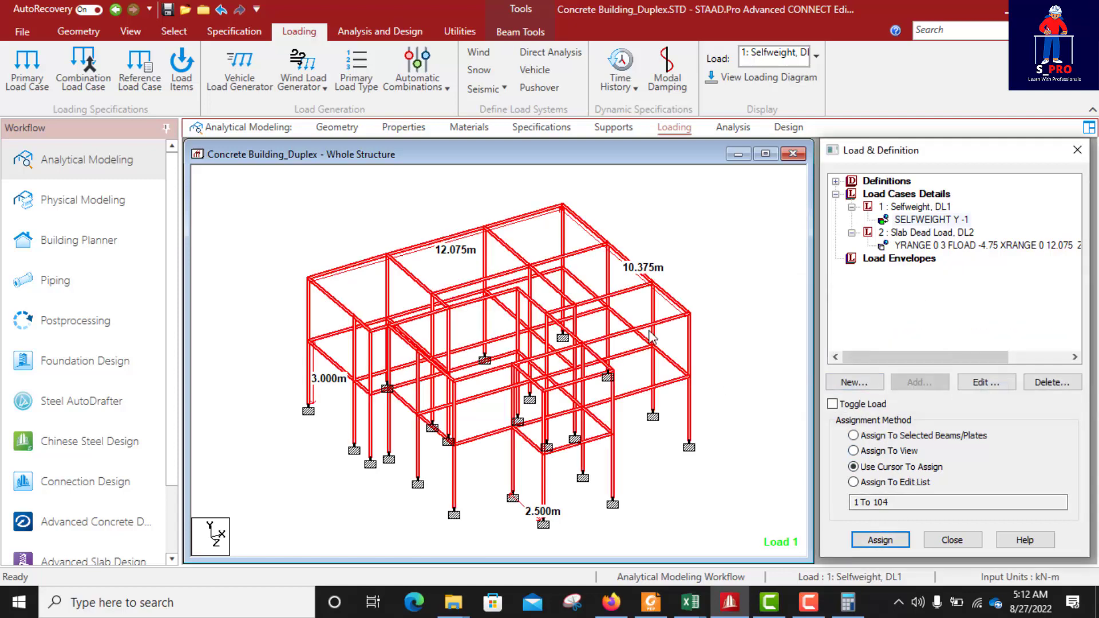
click(921, 247)
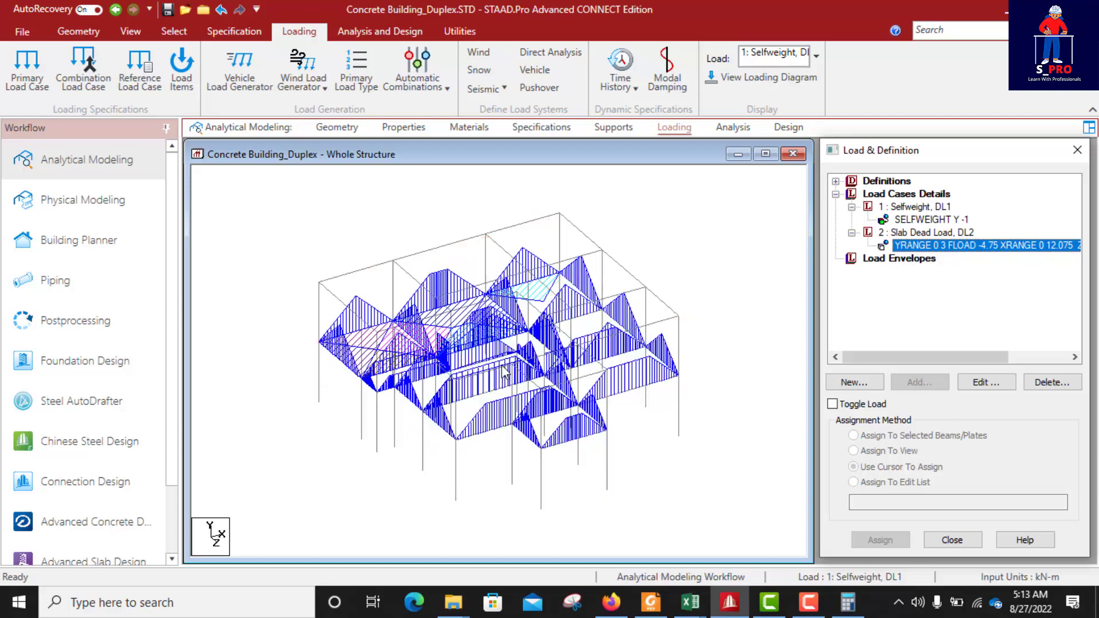
scroll(519, 372, up, 2)
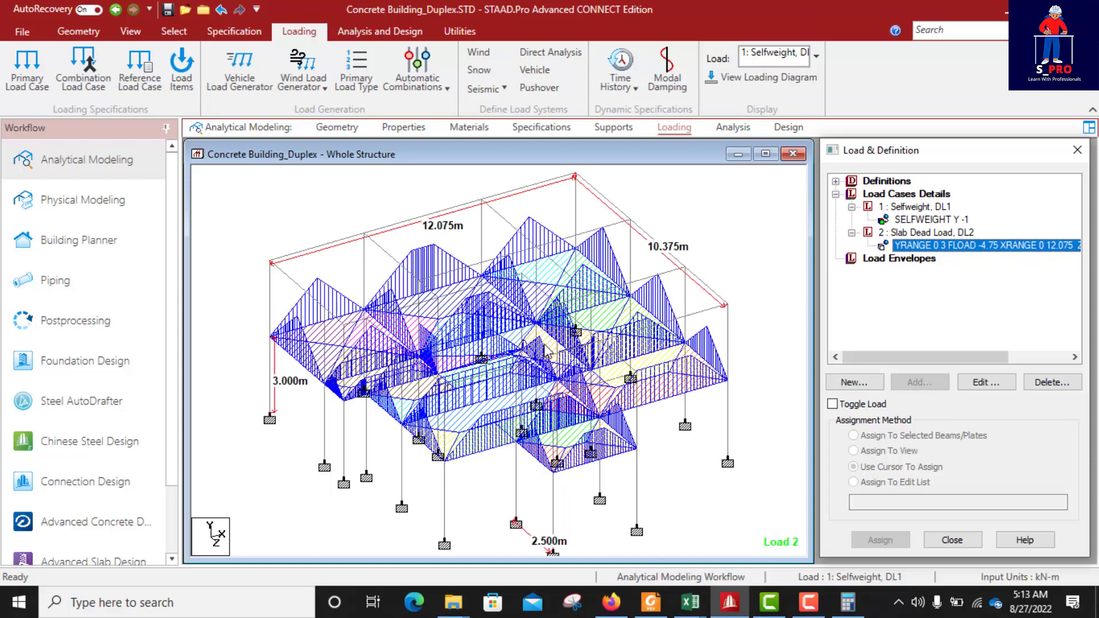